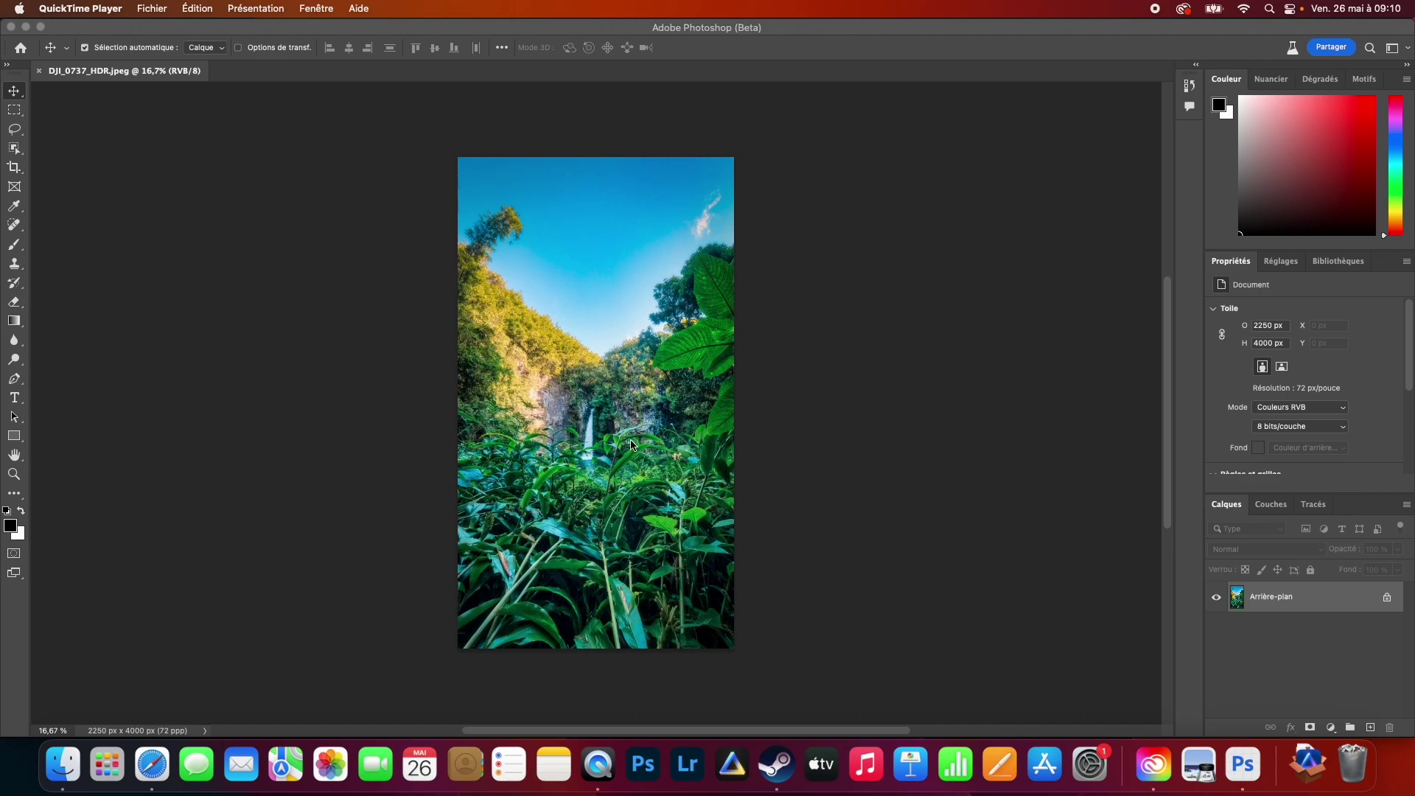
Step: Draw a small rectangular selection over the rock face left of the waterfall, just above the foliage
scroll(631, 445, up, 3)
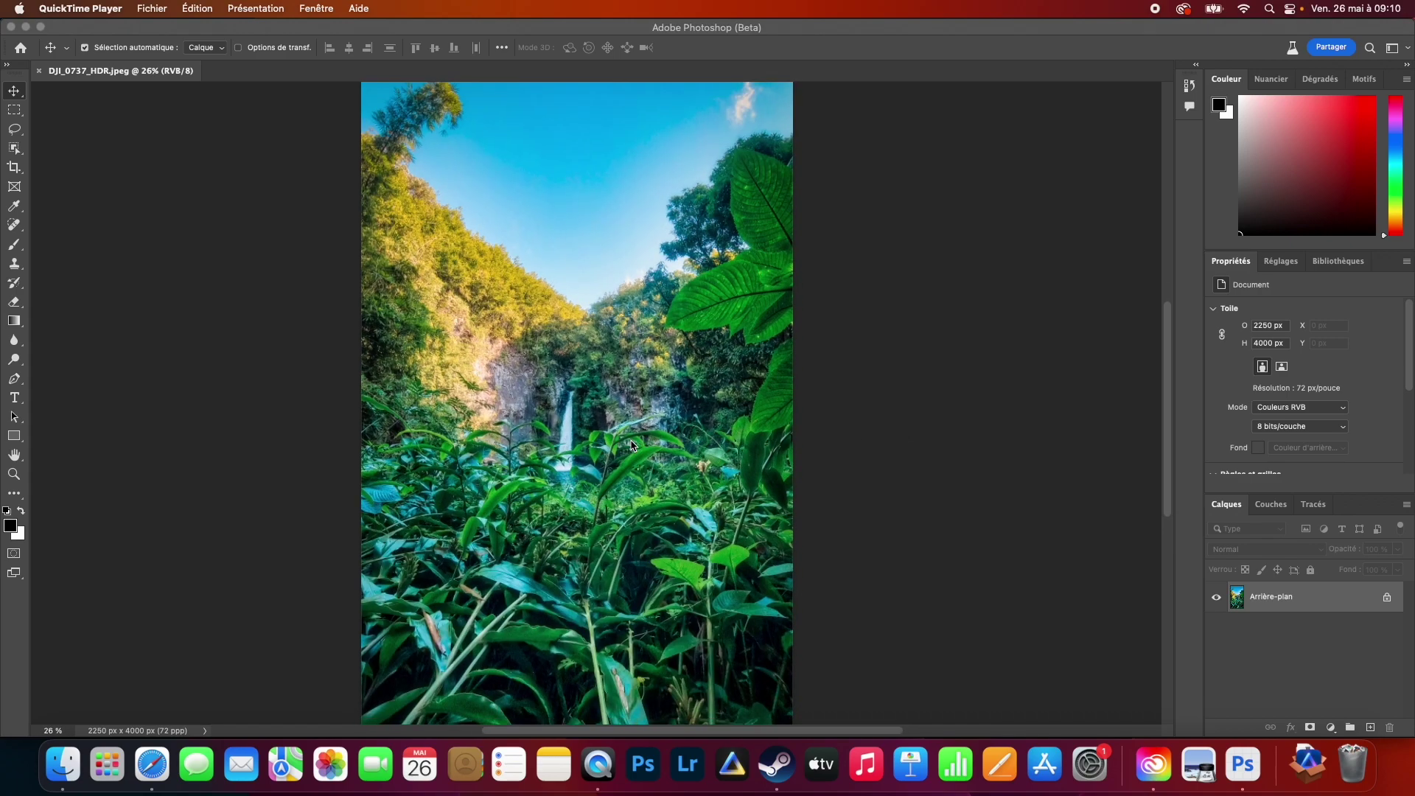
scroll(631, 445, down, 1)
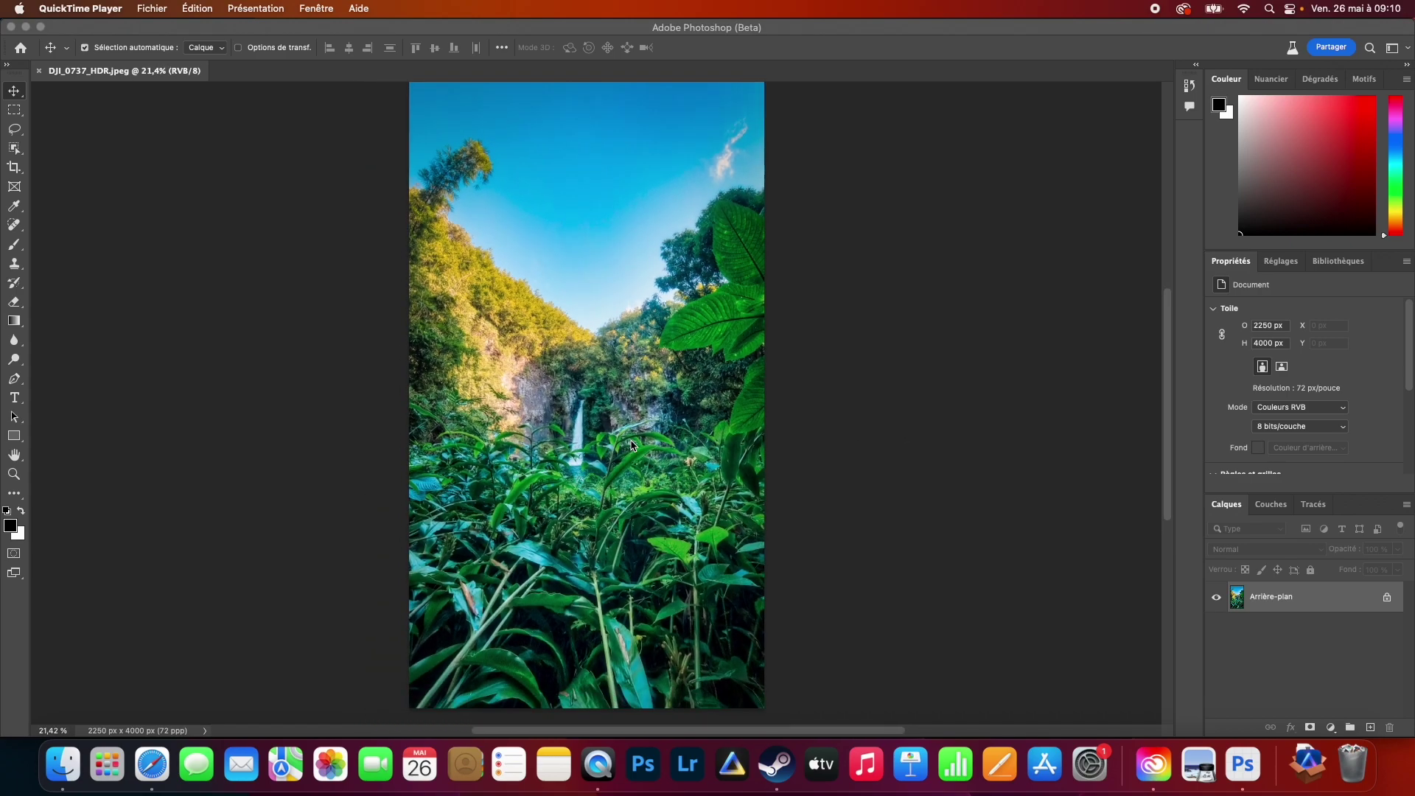
click(21, 108)
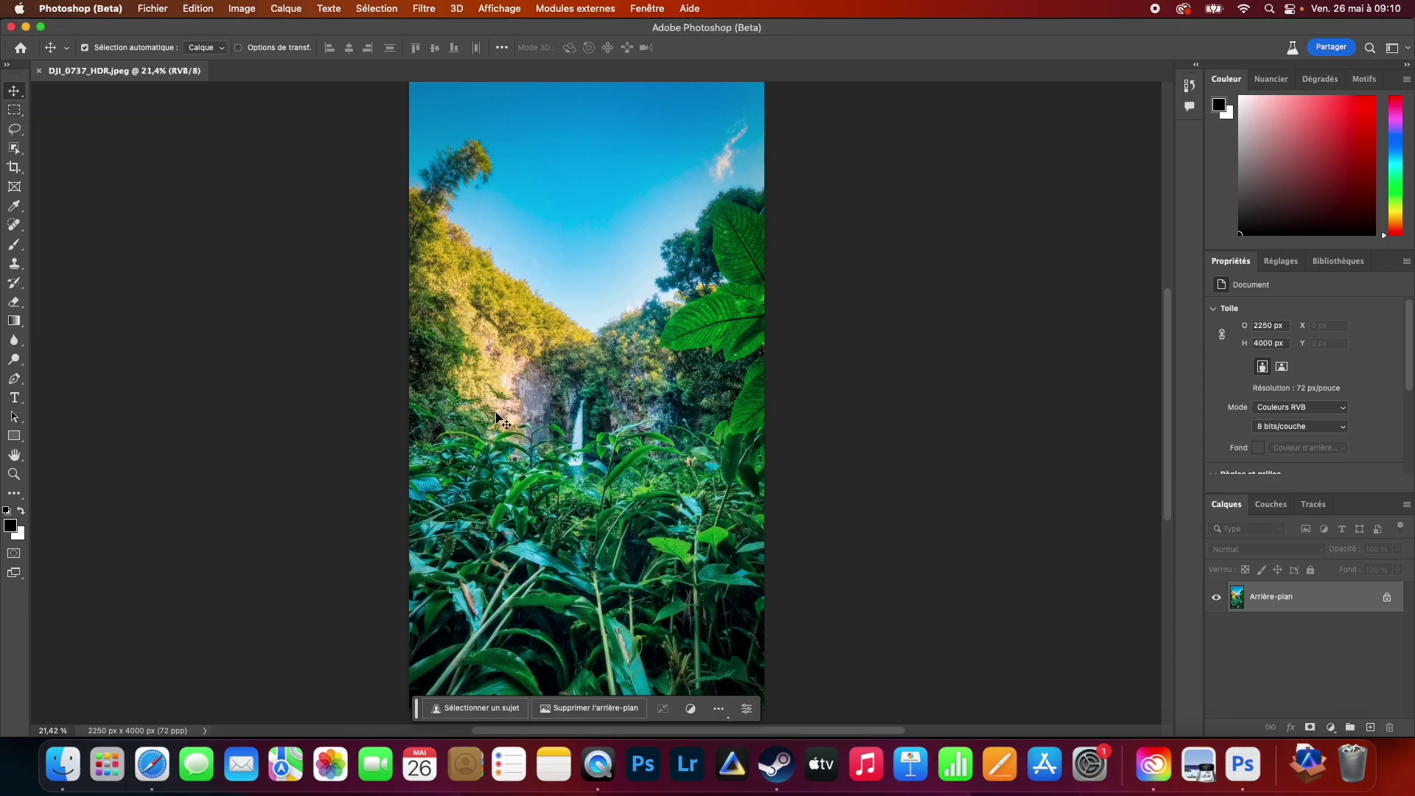
click(14, 110)
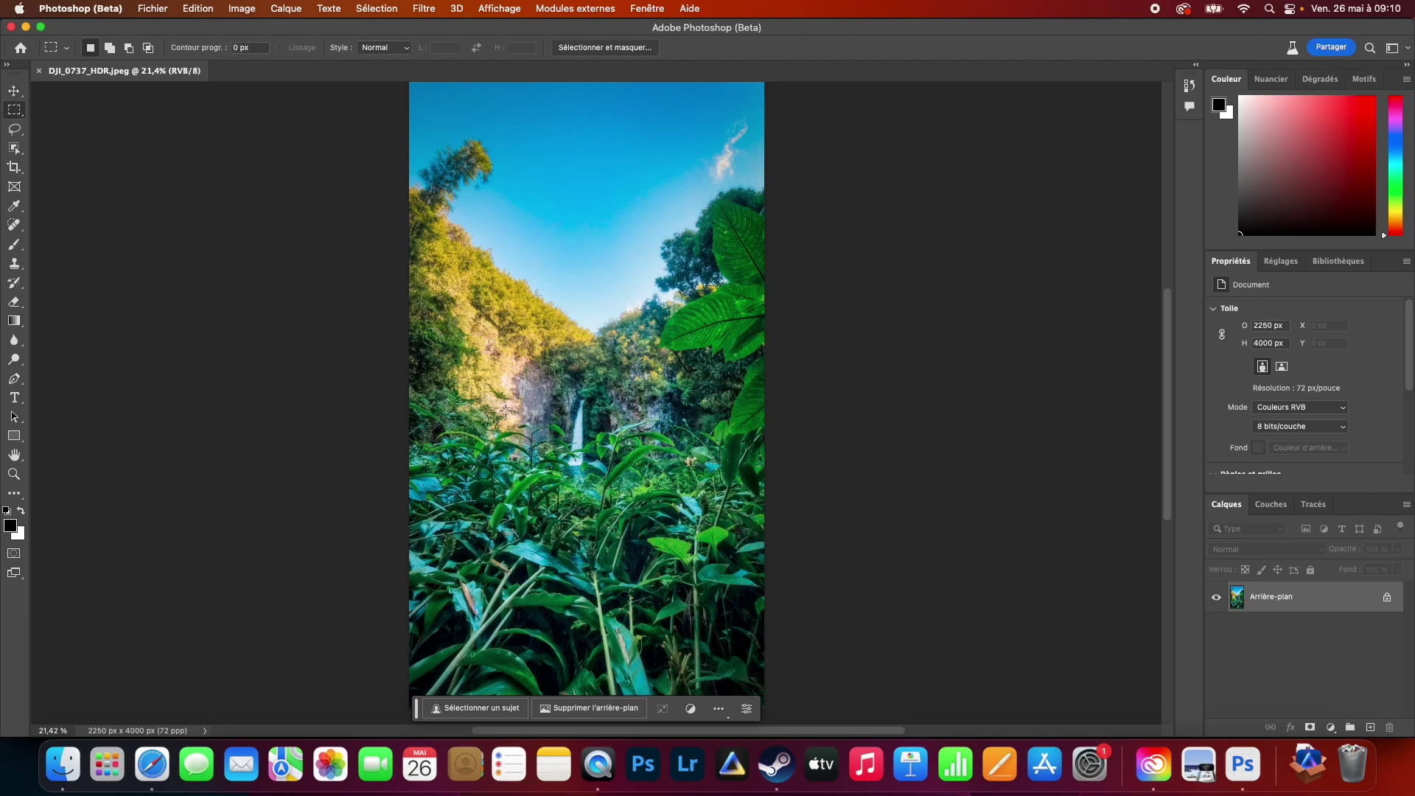
drag(502, 413, 539, 445)
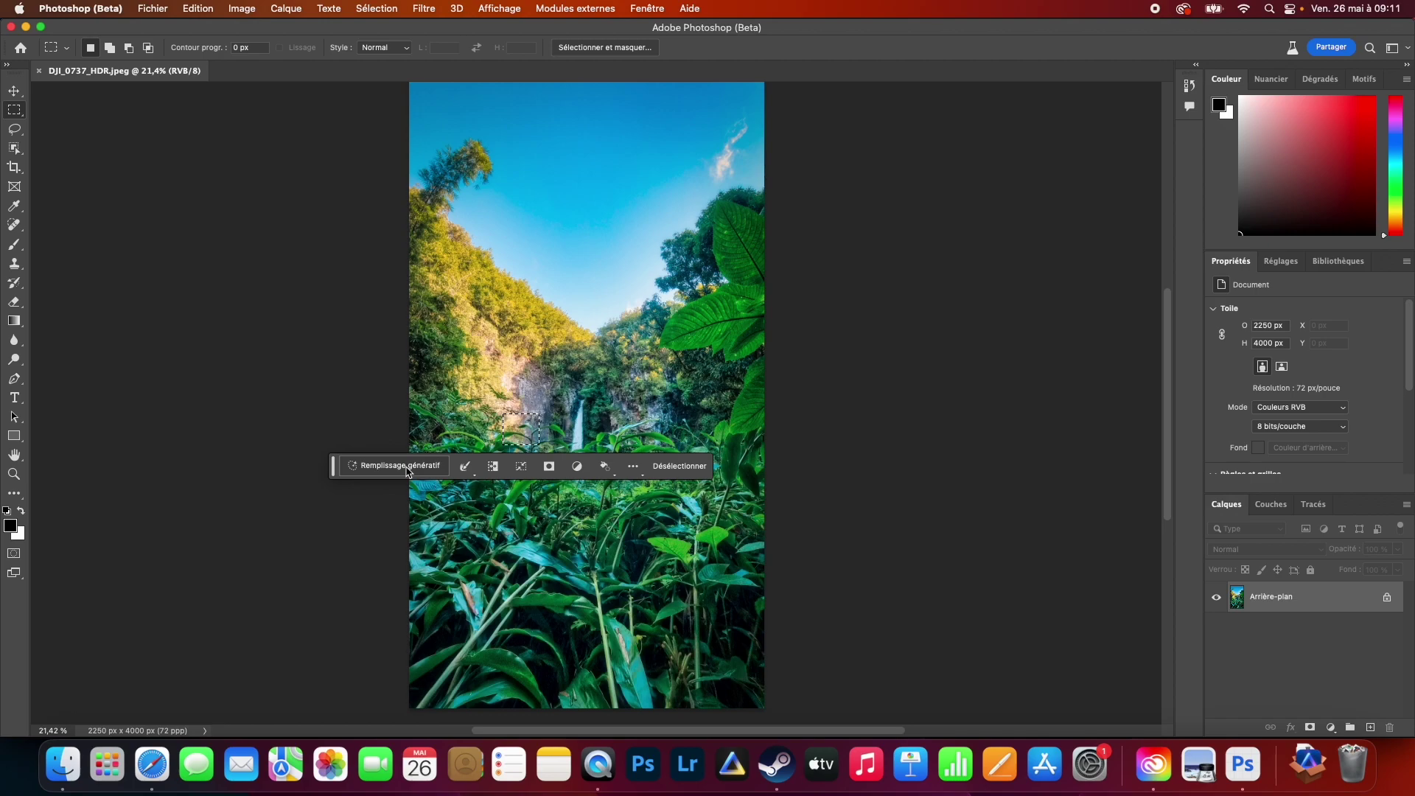
Step: Run Generative Fill on the selection with the prompt "add butterfly" and keep the third variation
click(402, 466)
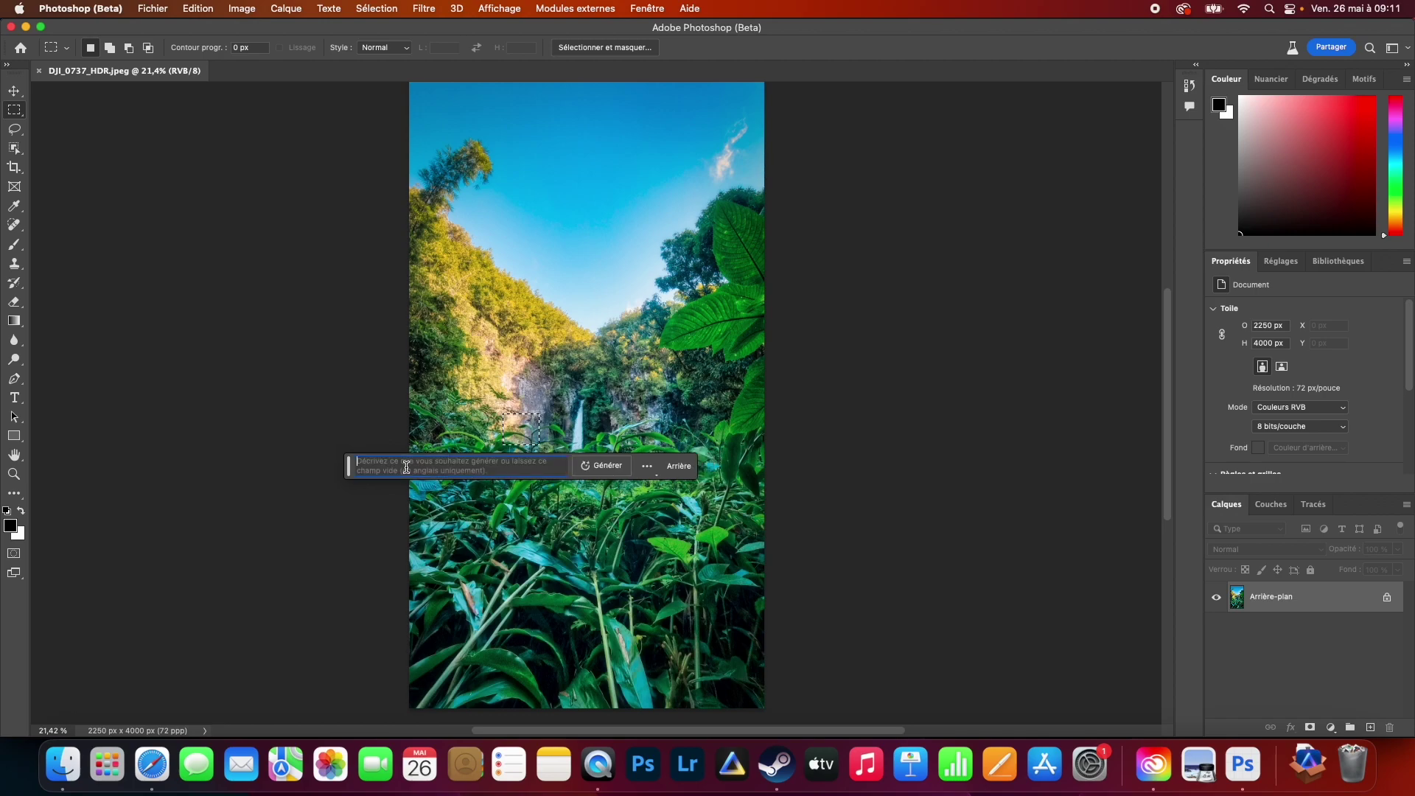
text(ad)
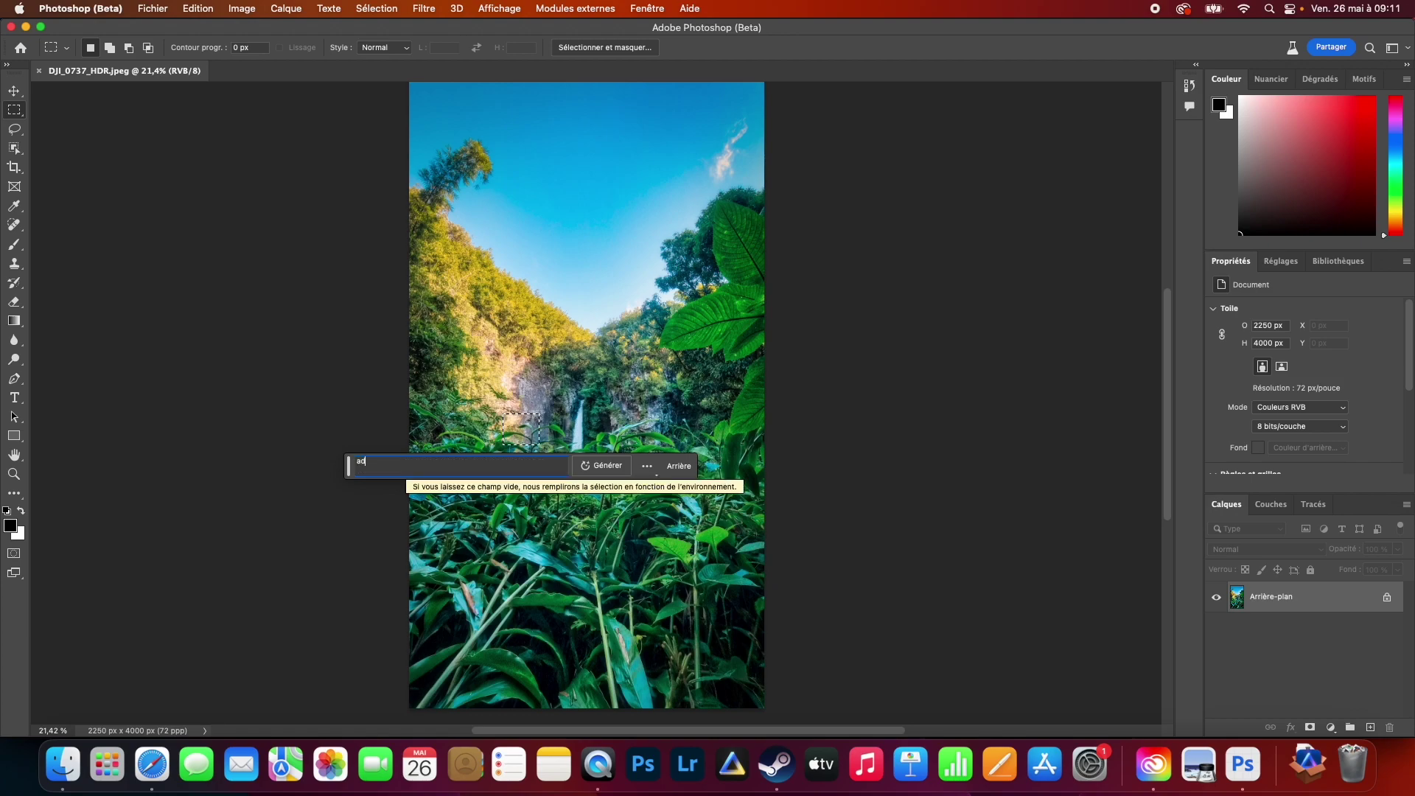
text(d buter)
key(BackSpace)
key(BackSpace)
text(terfly)
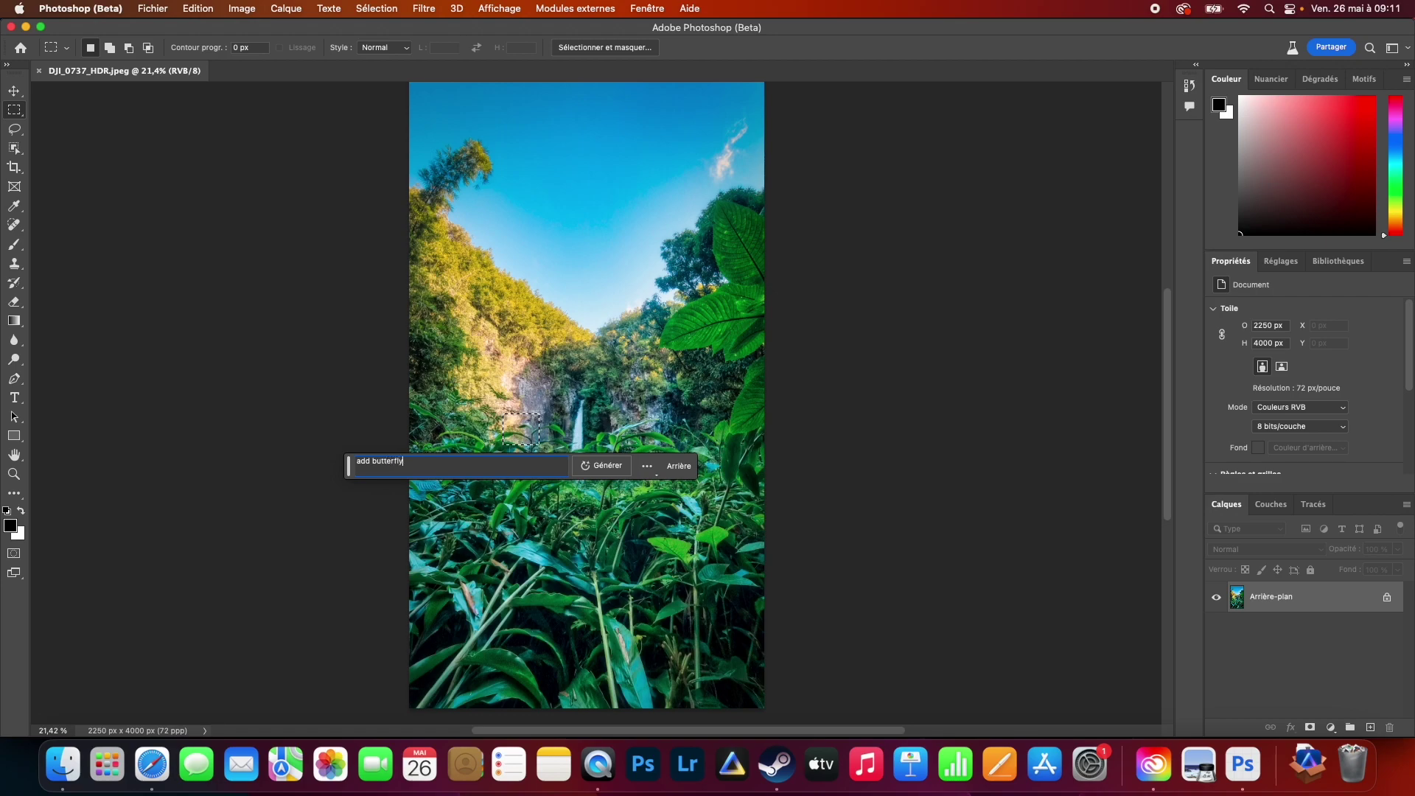
key(Return)
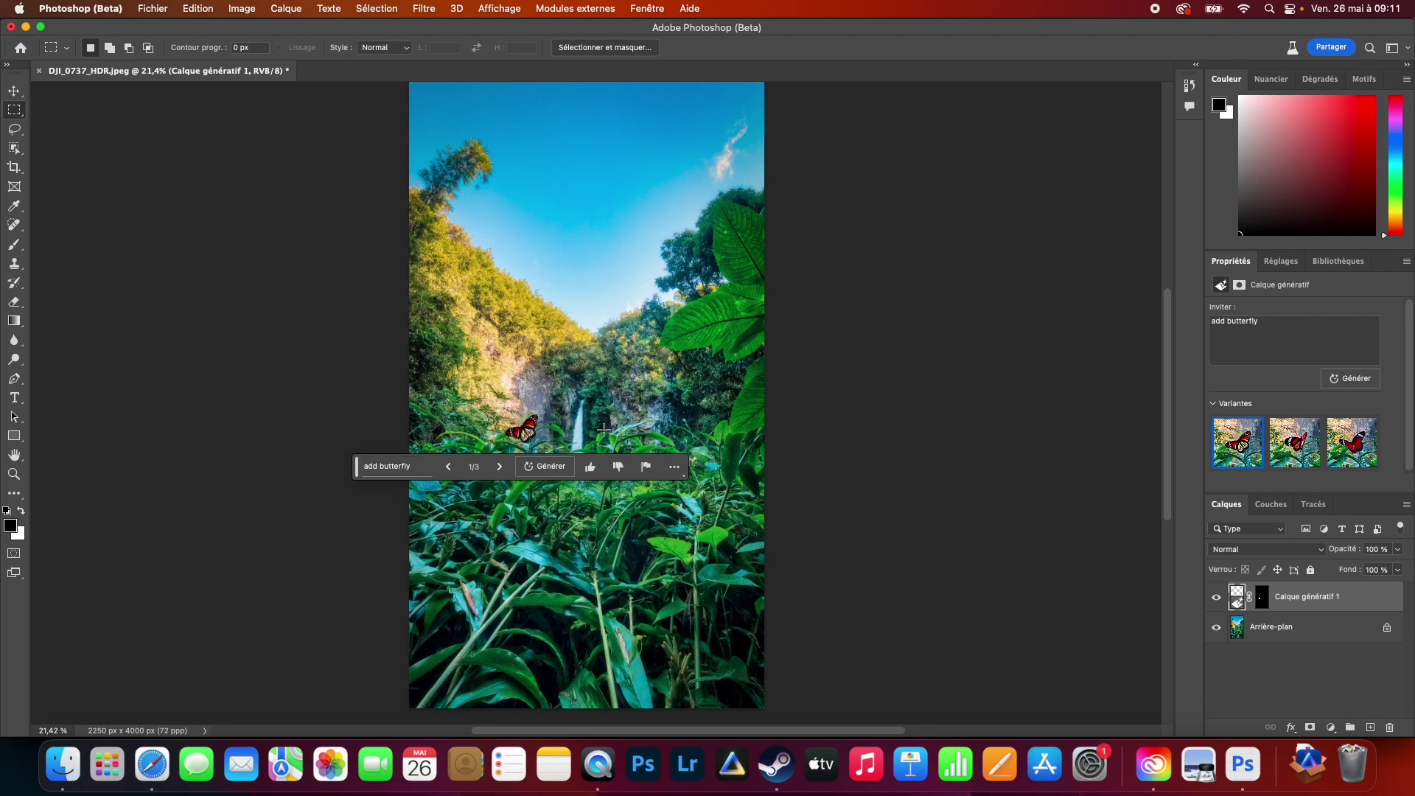
click(500, 467)
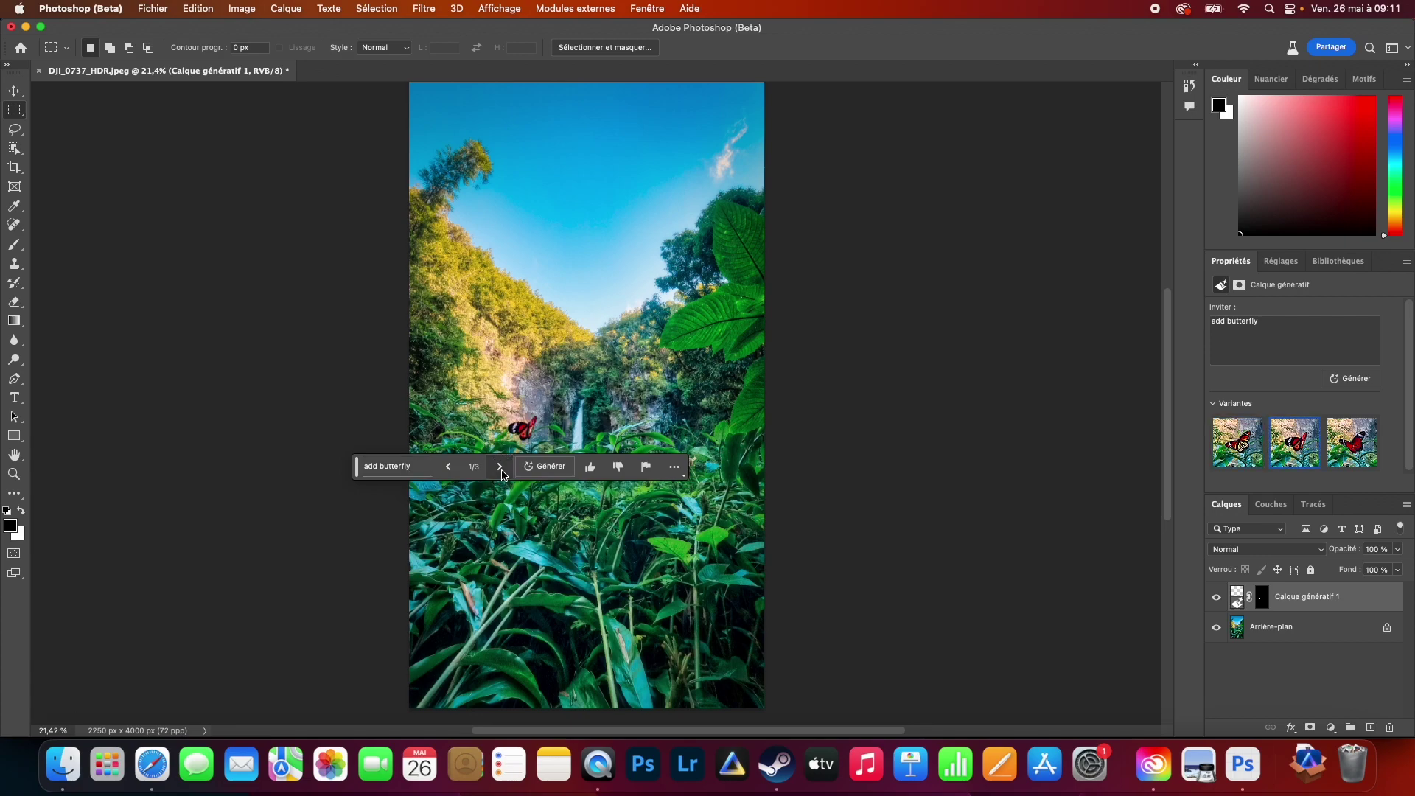
click(501, 467)
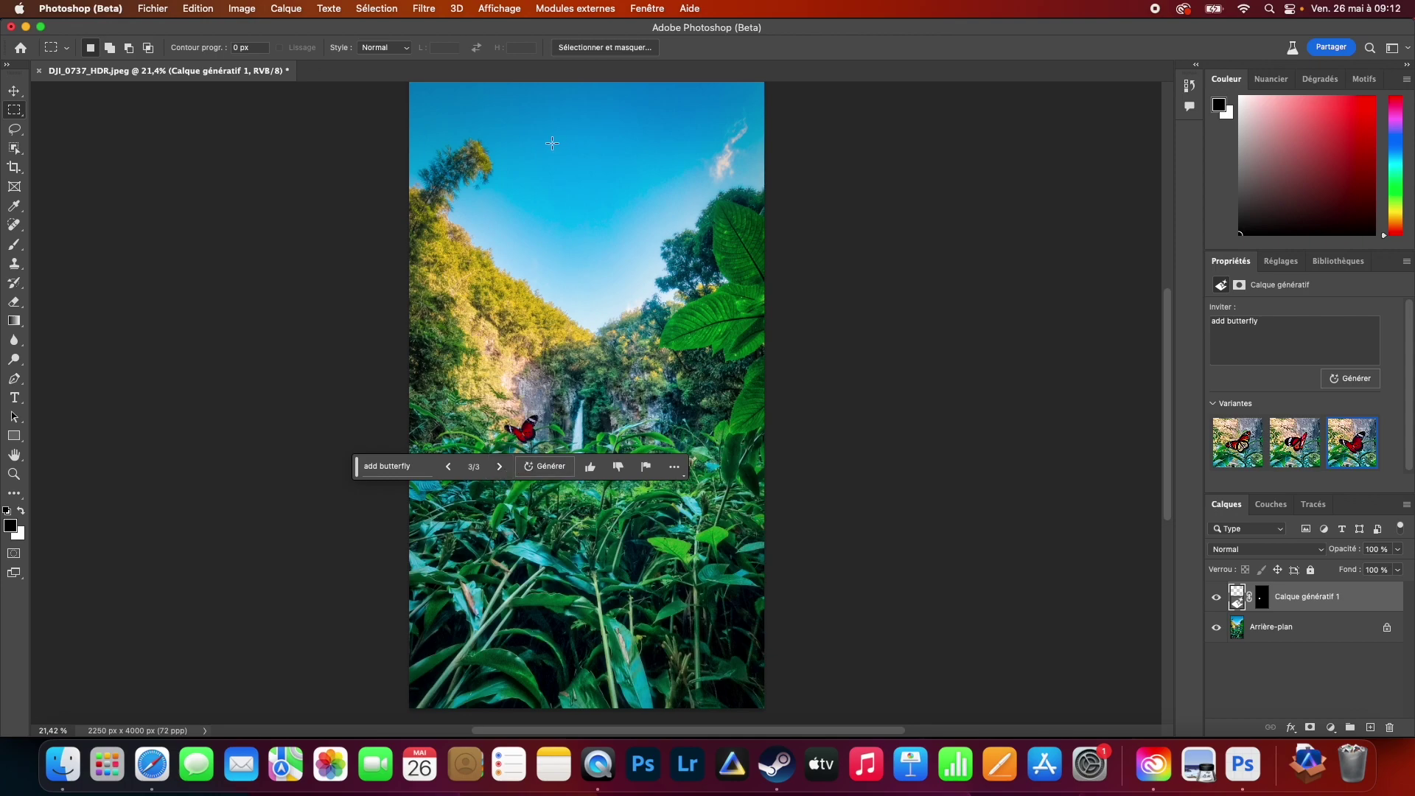
Step: Select a rectangular area in the middle of the sky and run Generative Fill with the prompt "add lot of bird"
drag(536, 131, 649, 278)
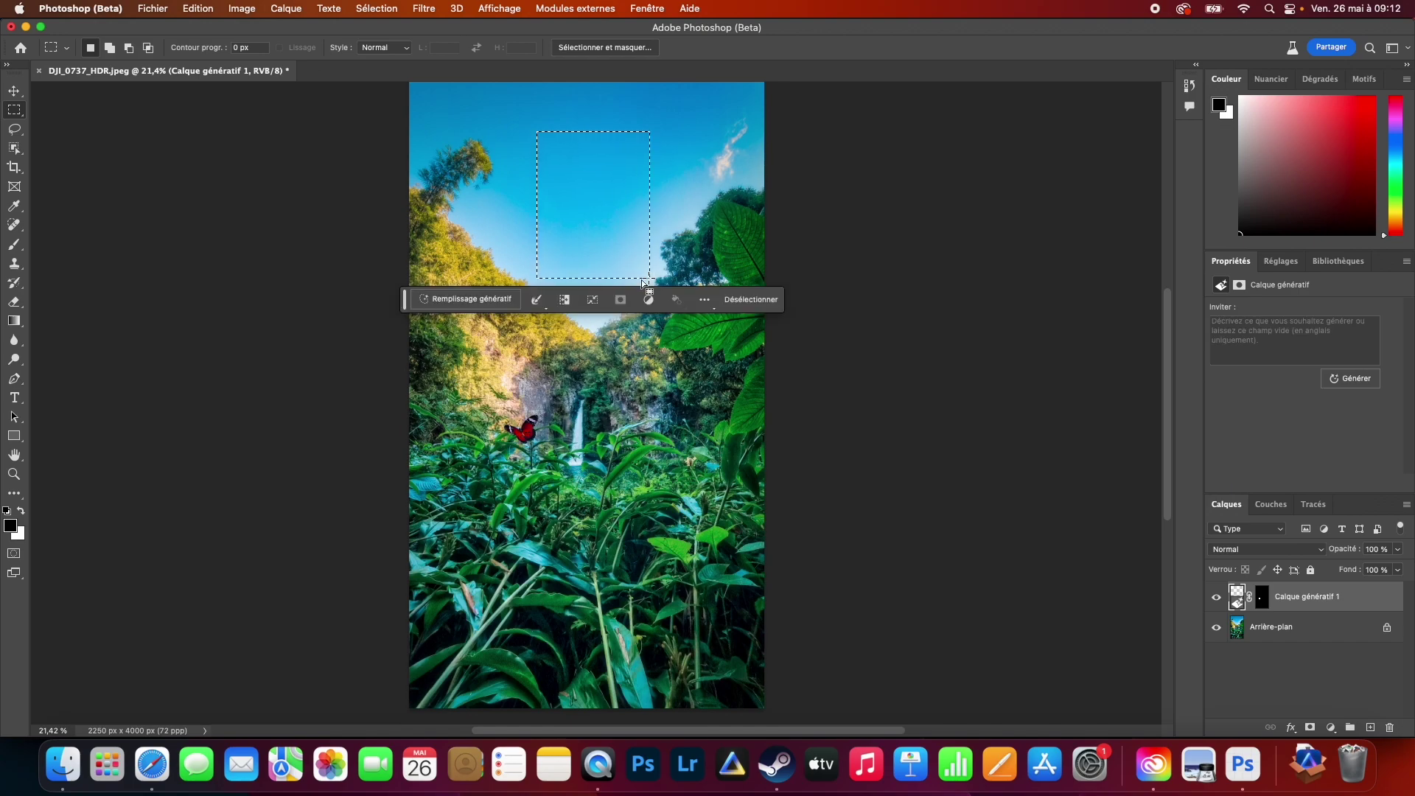
click(465, 302)
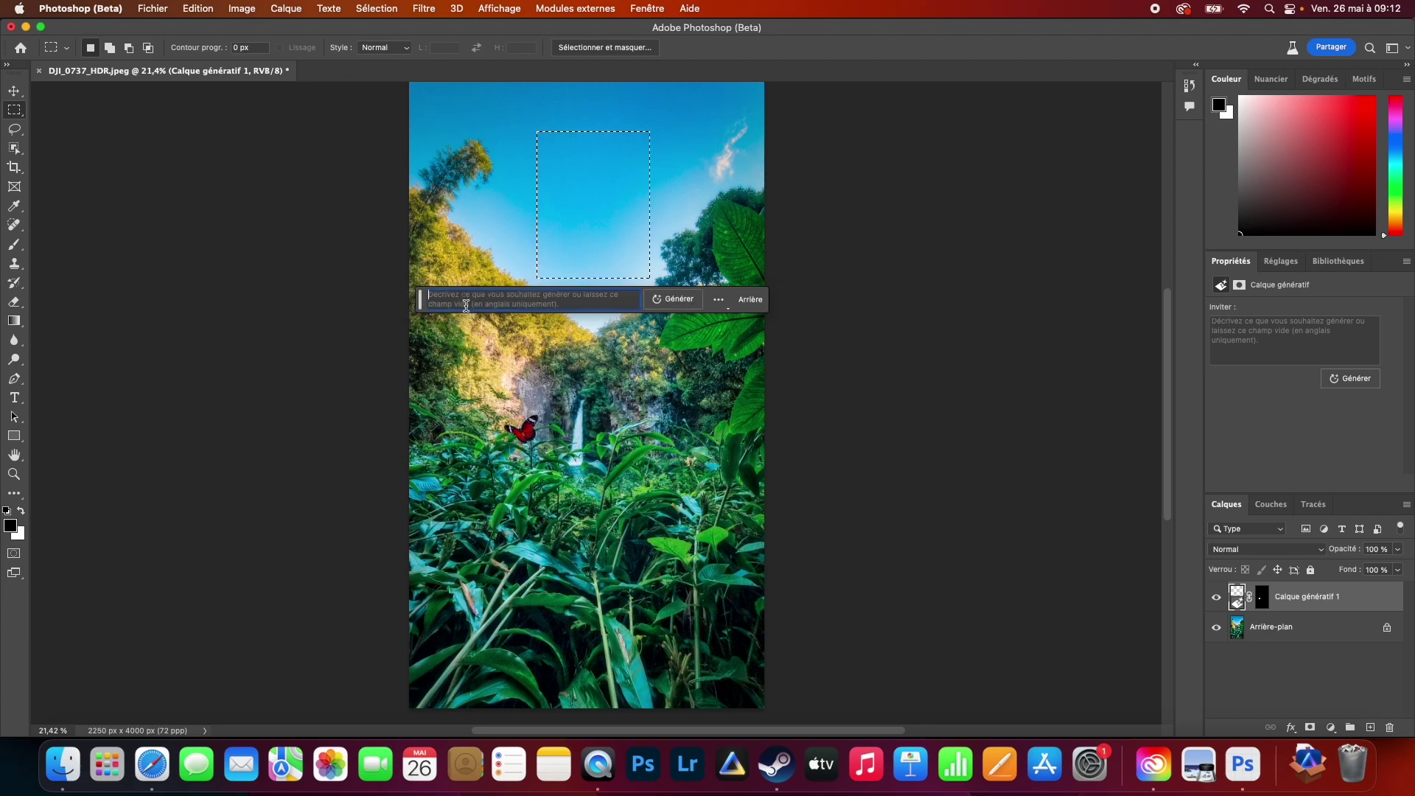
text(add )
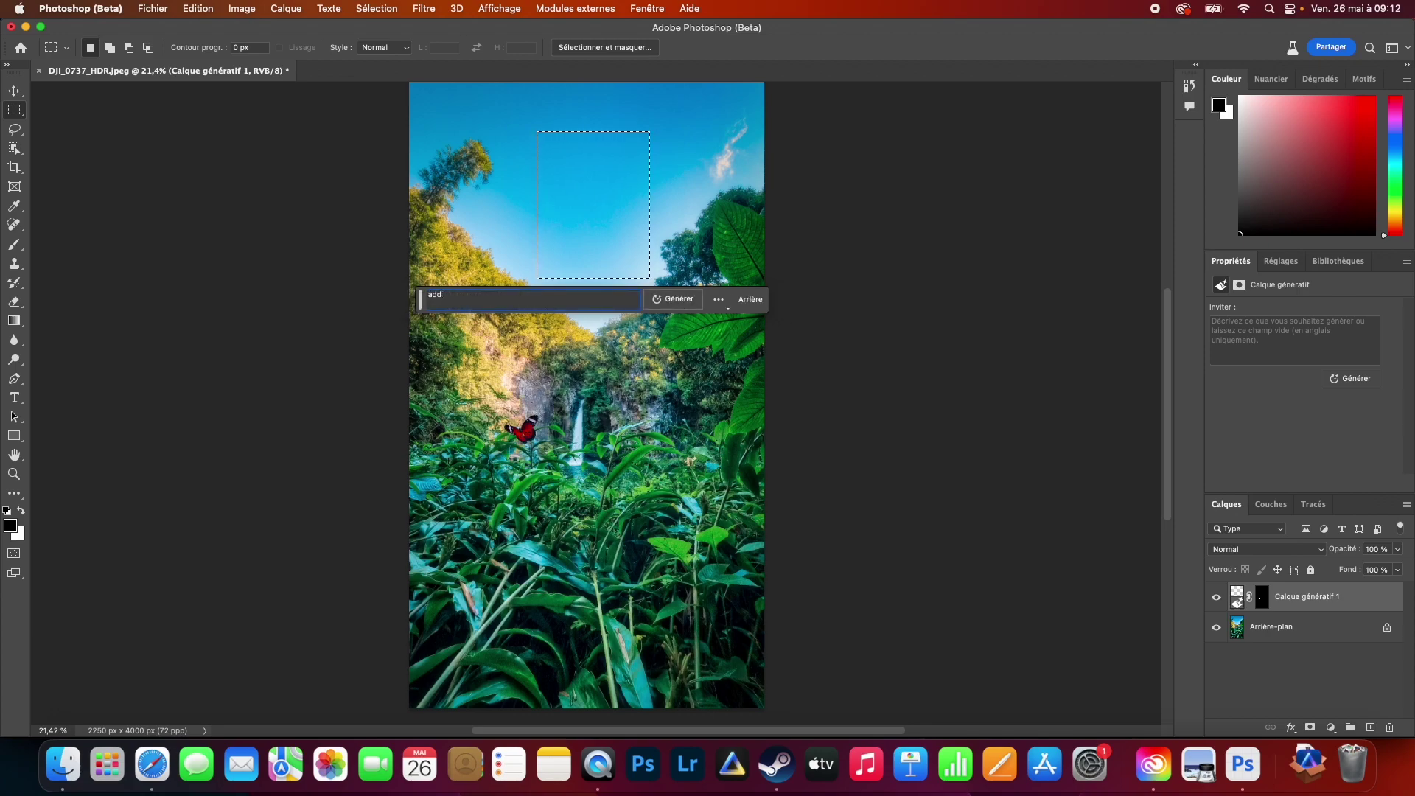
text(lot of)
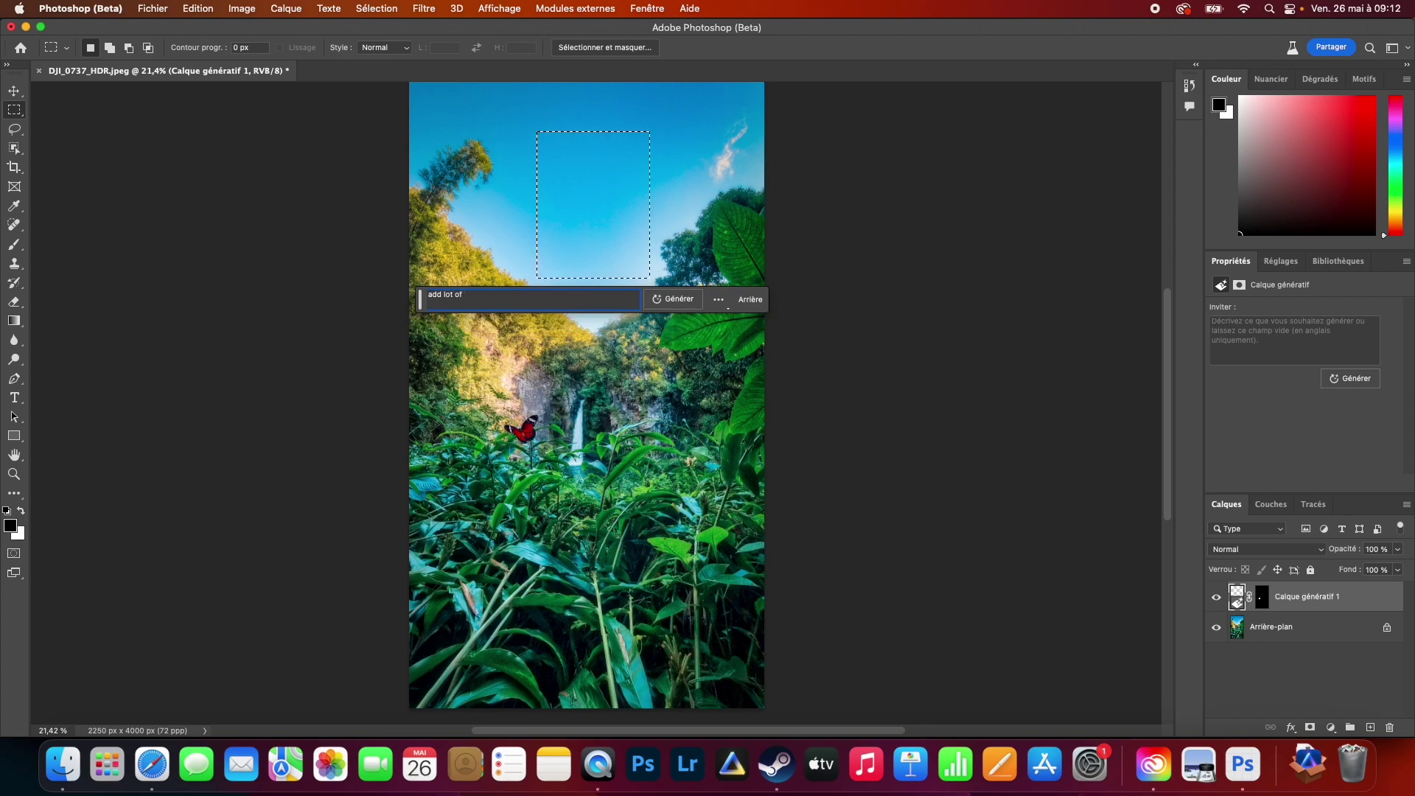
text( bird)
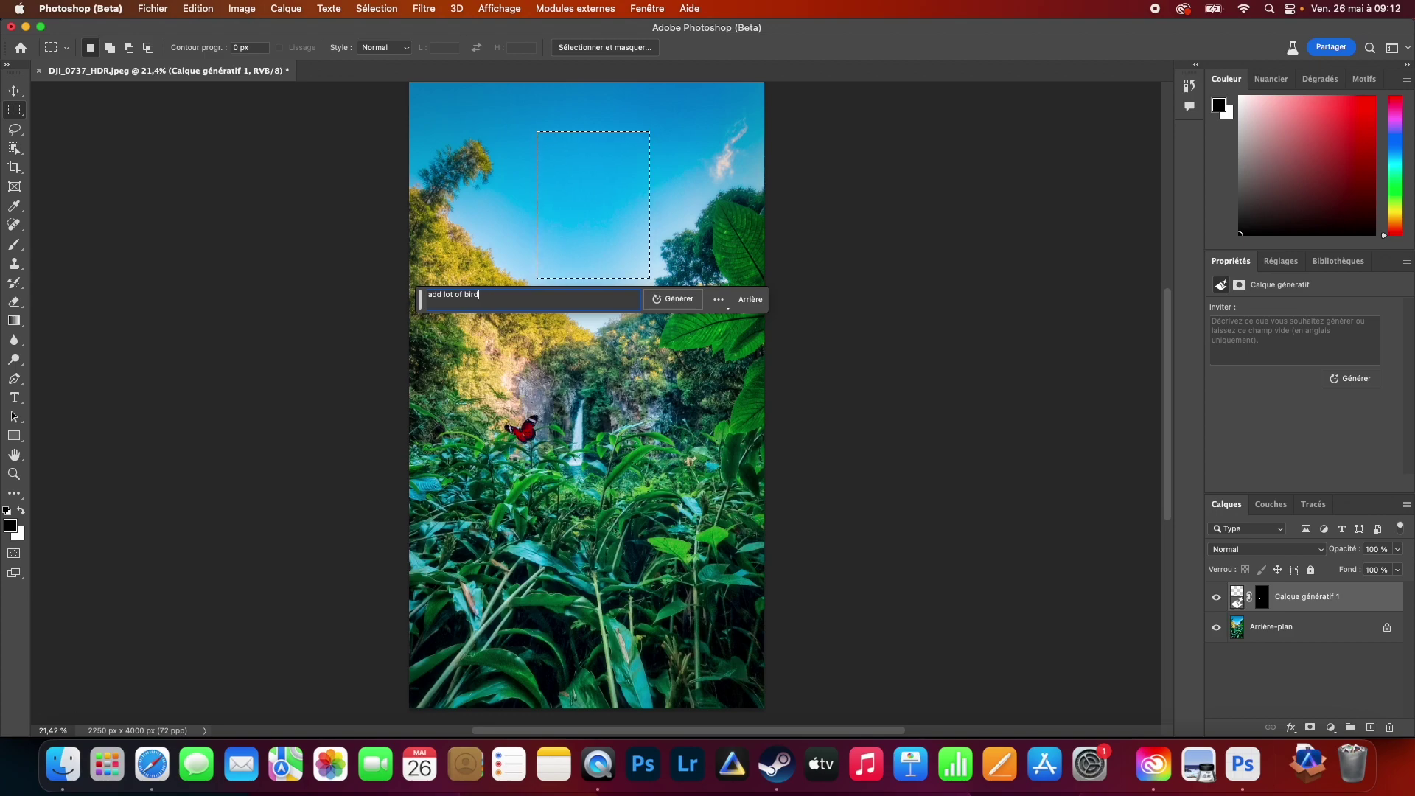
key(Return)
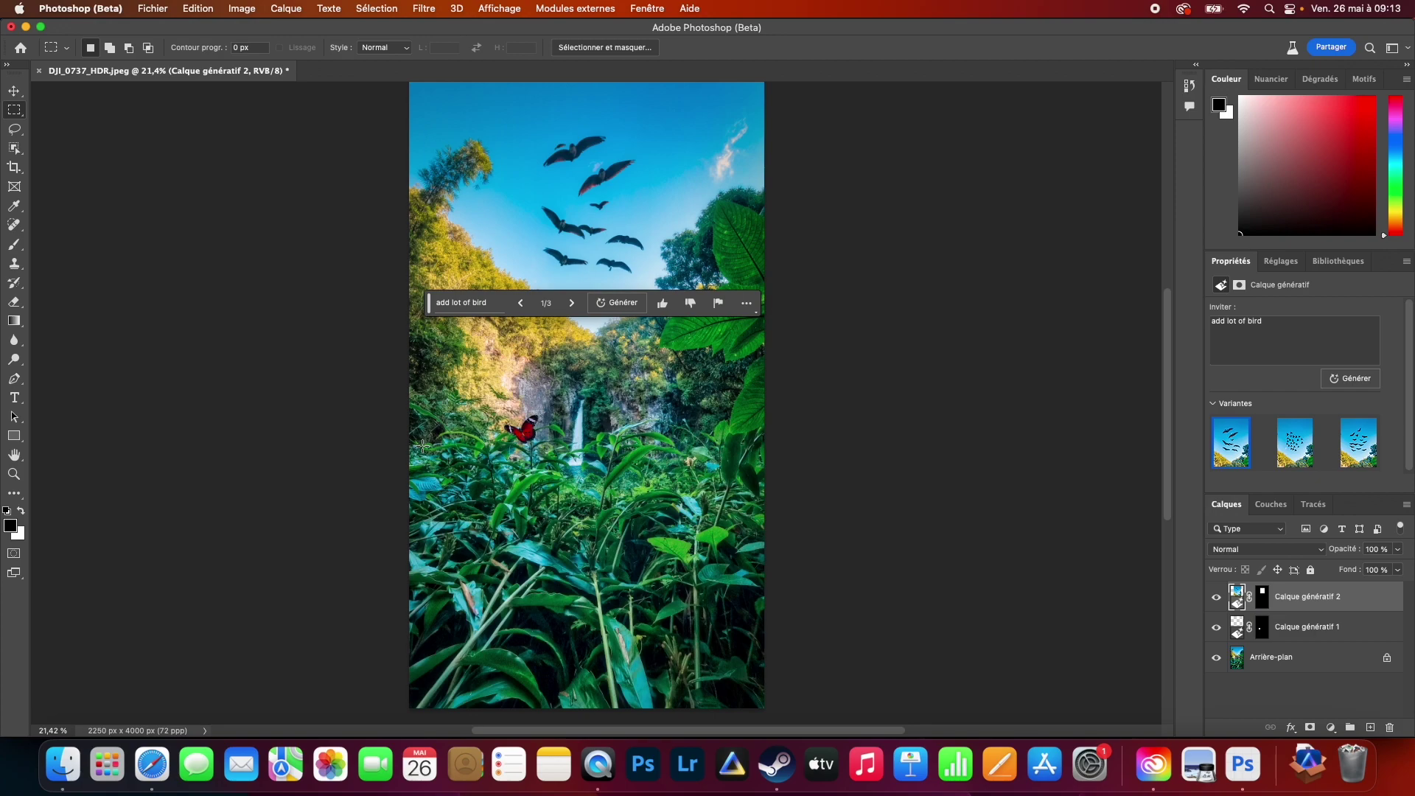
Step: Compare the generated bird variations and keep the second one
click(571, 305)
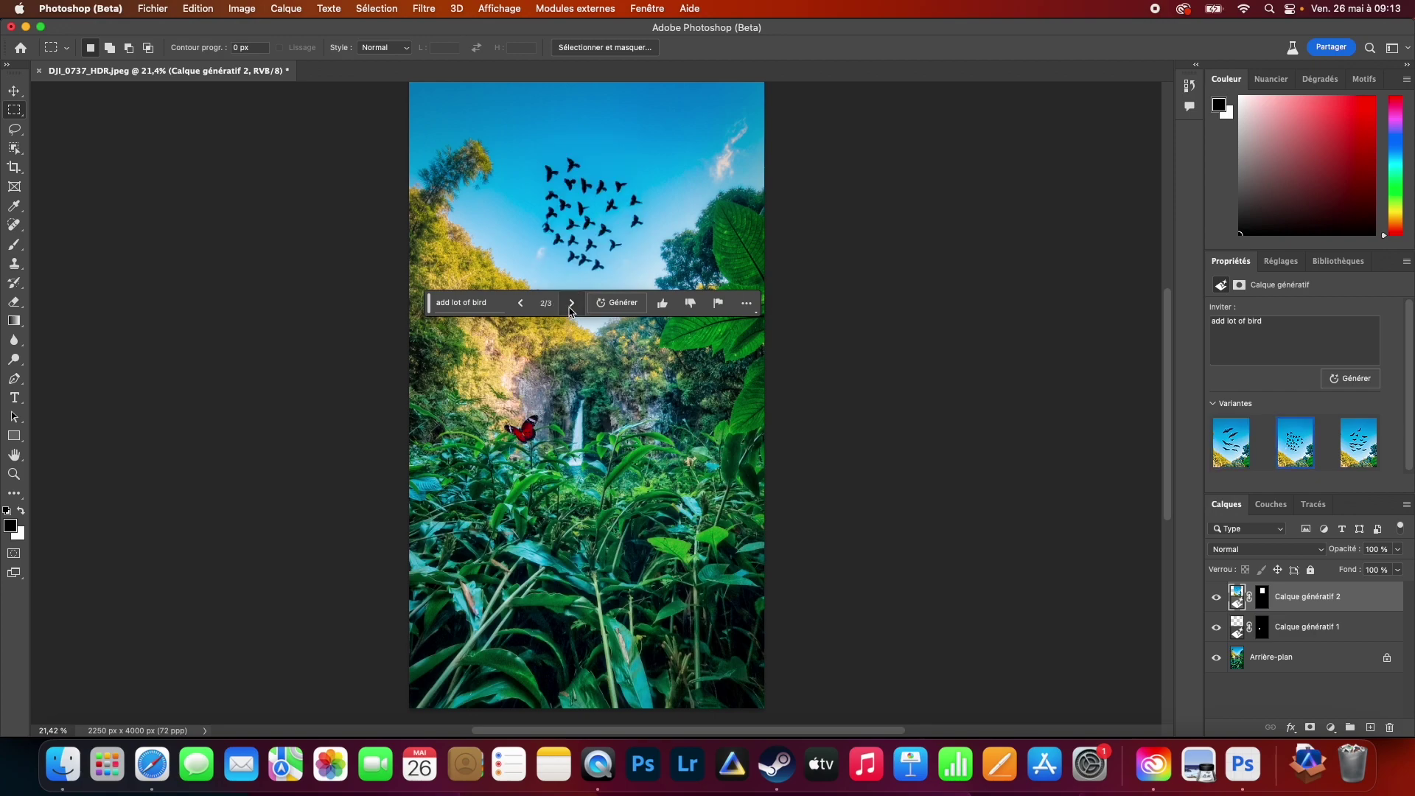
click(571, 306)
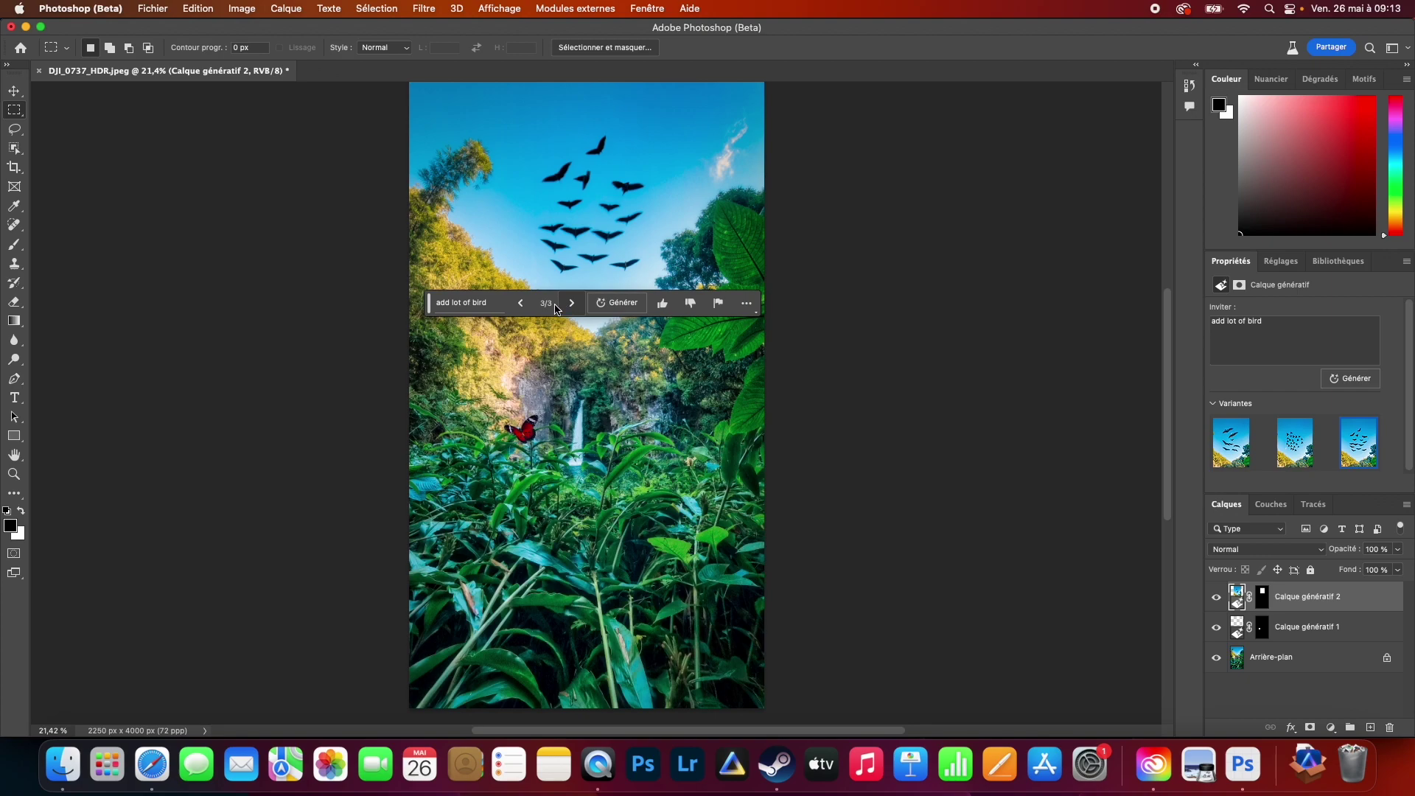
click(525, 305)
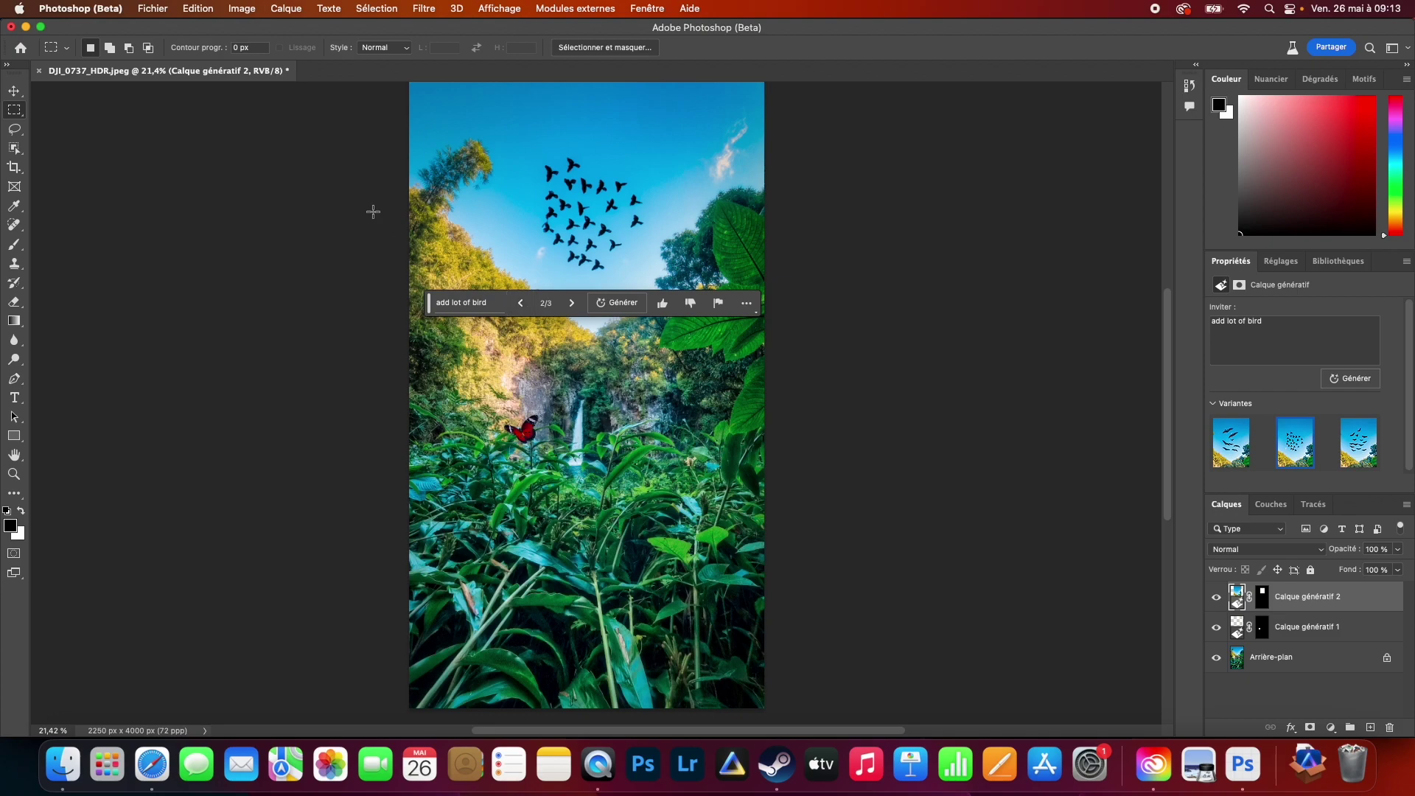
Step: Set the canvas width to 4000 pixels, extending the canvas equally on both sides of the photo
click(241, 8)
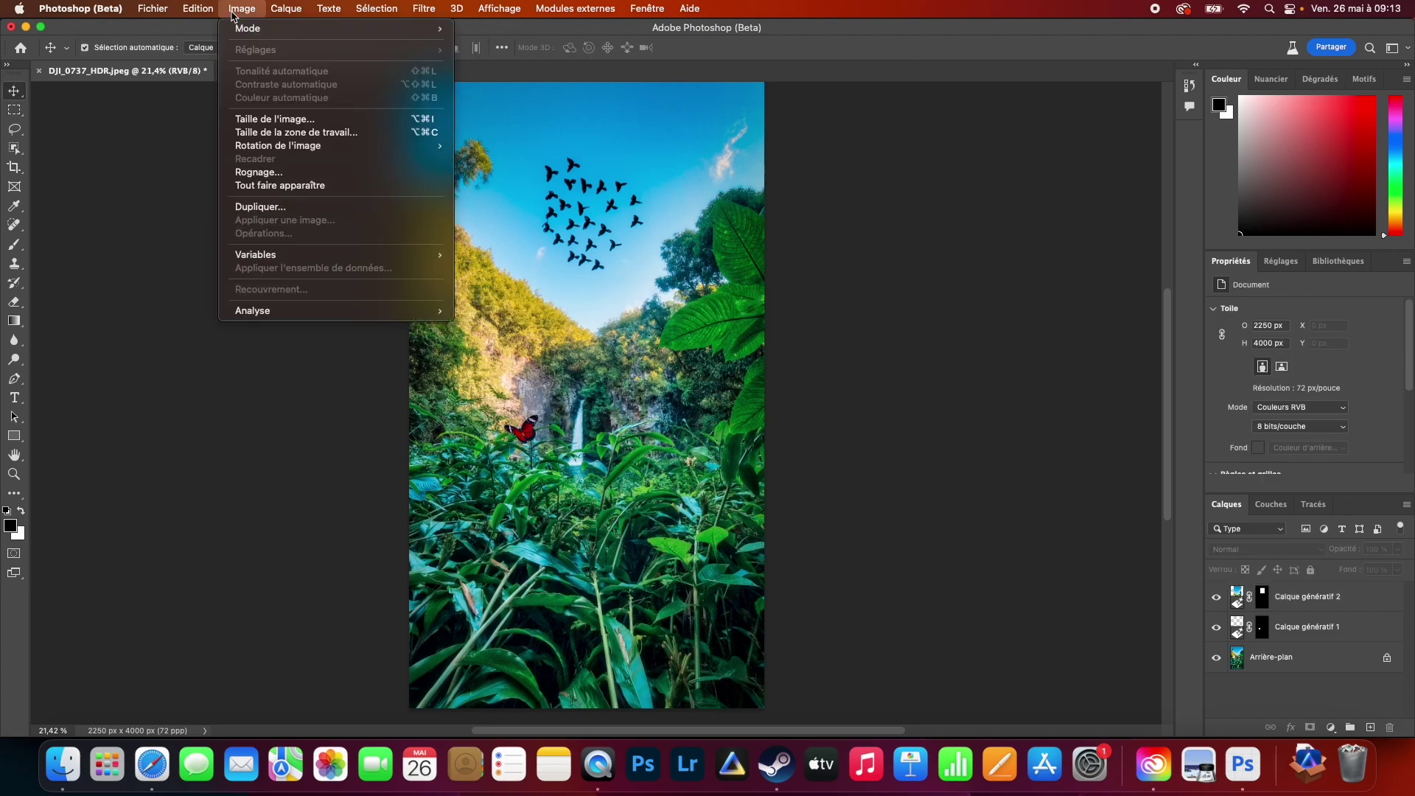
click(287, 132)
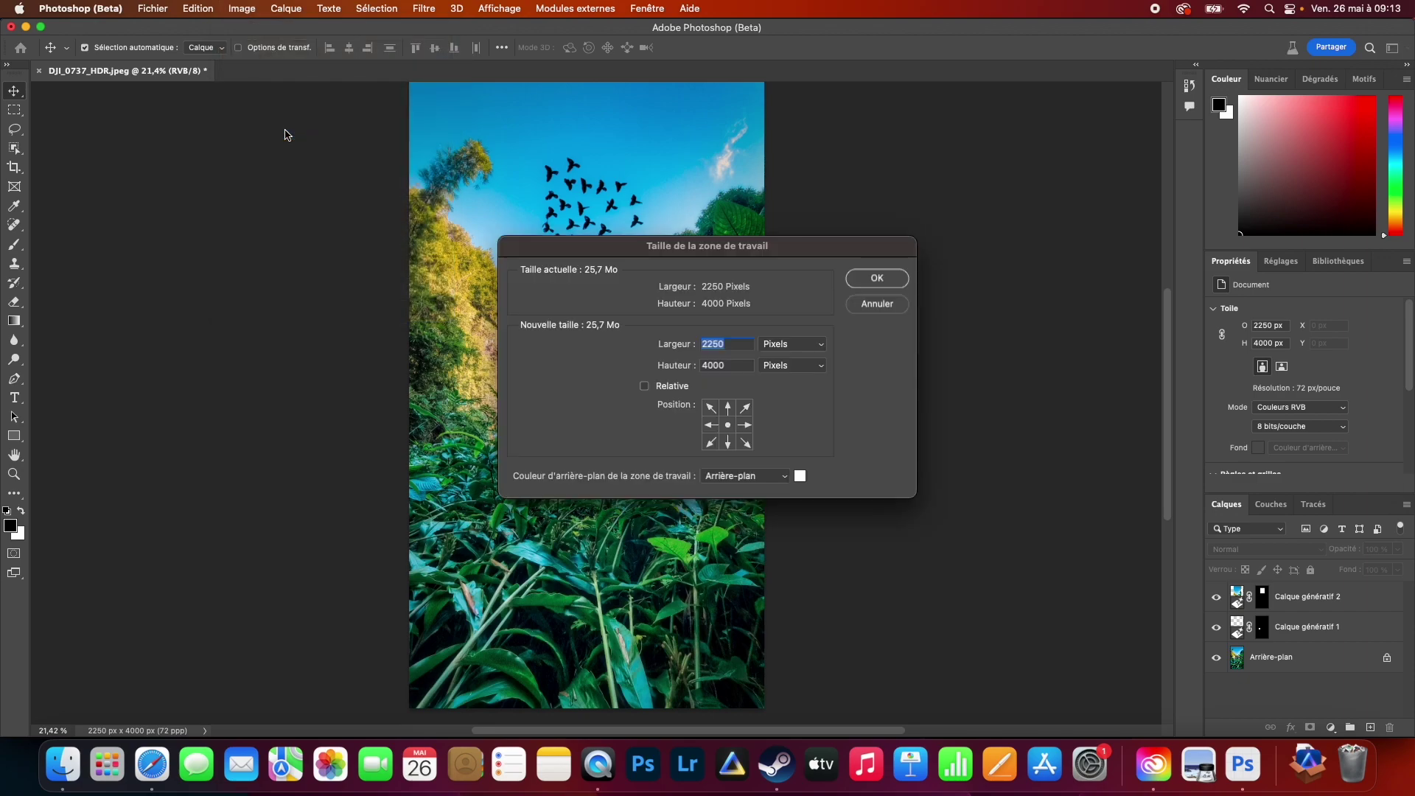
text(4000)
click(861, 282)
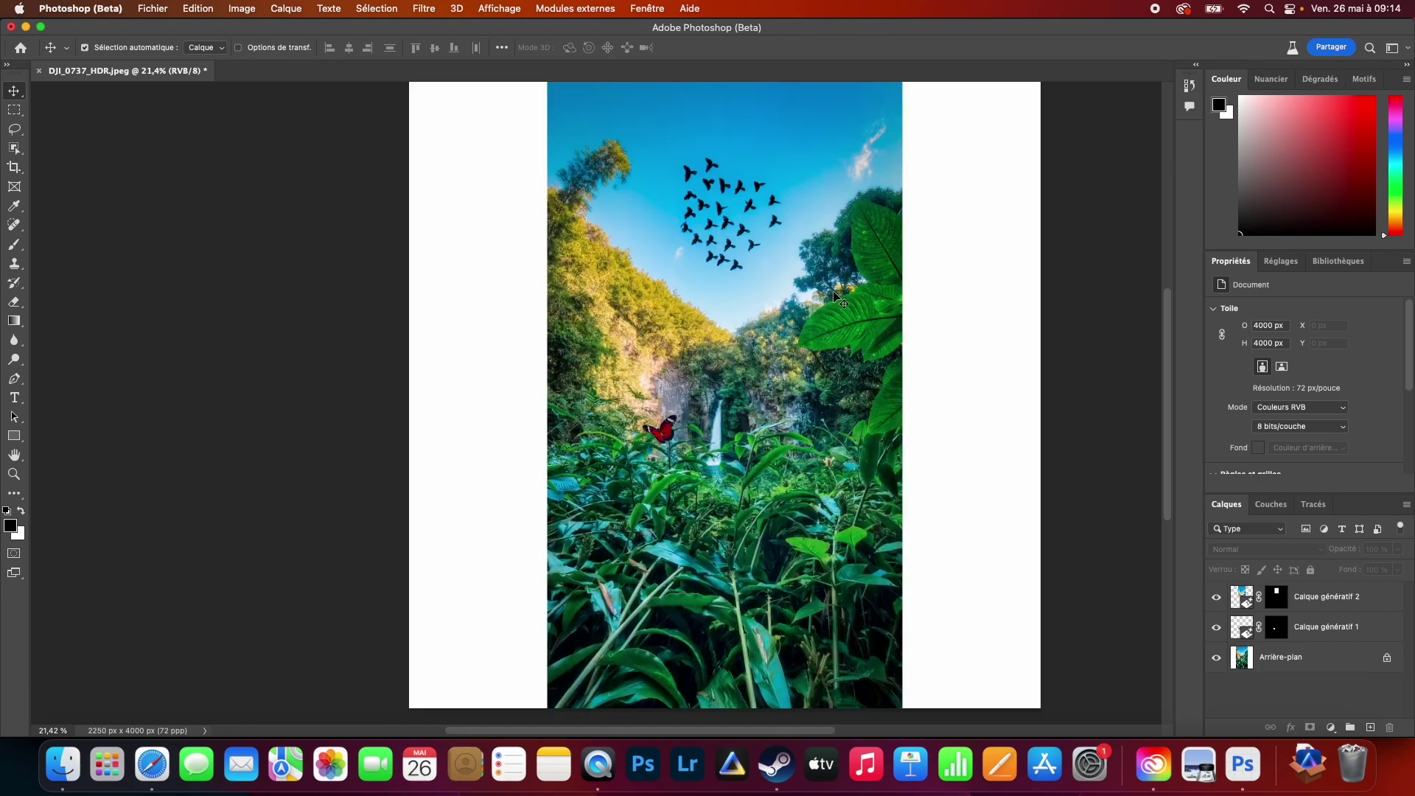
Step: Select the blank strip left of the photo, slightly overlapping the image edge, and run Generative Fill with an empty prompt
drag(1172, 417, 1169, 413)
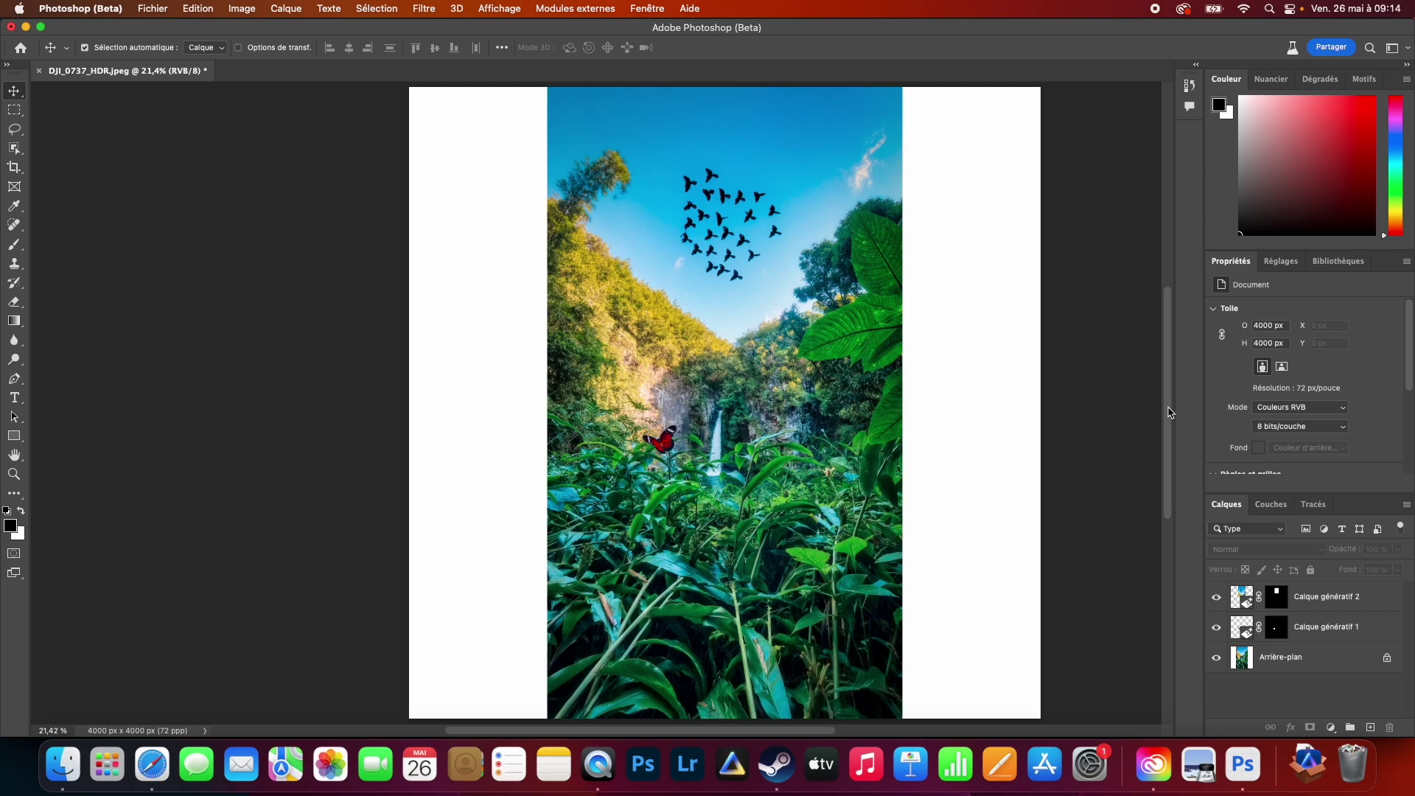
click(14, 110)
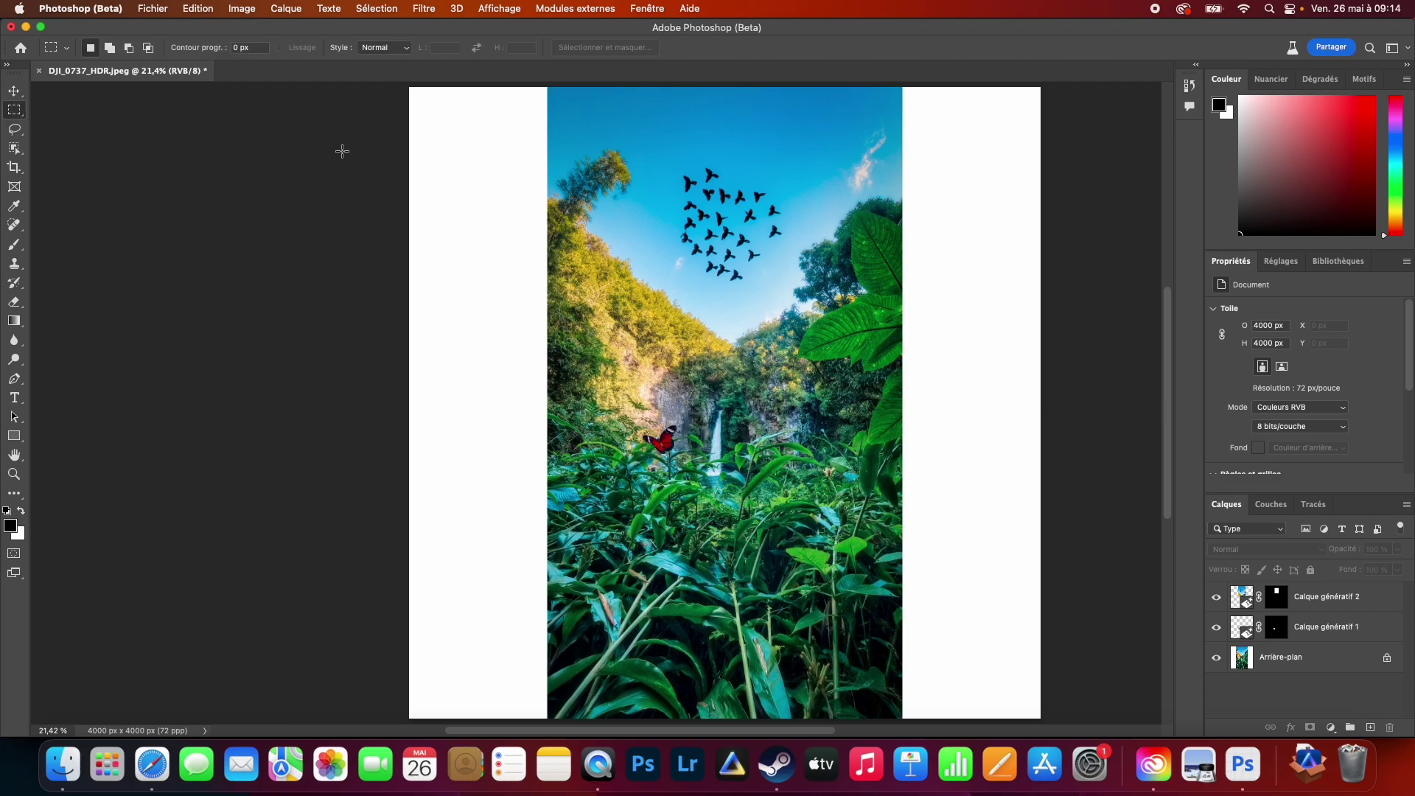
drag(553, 86, 391, 686)
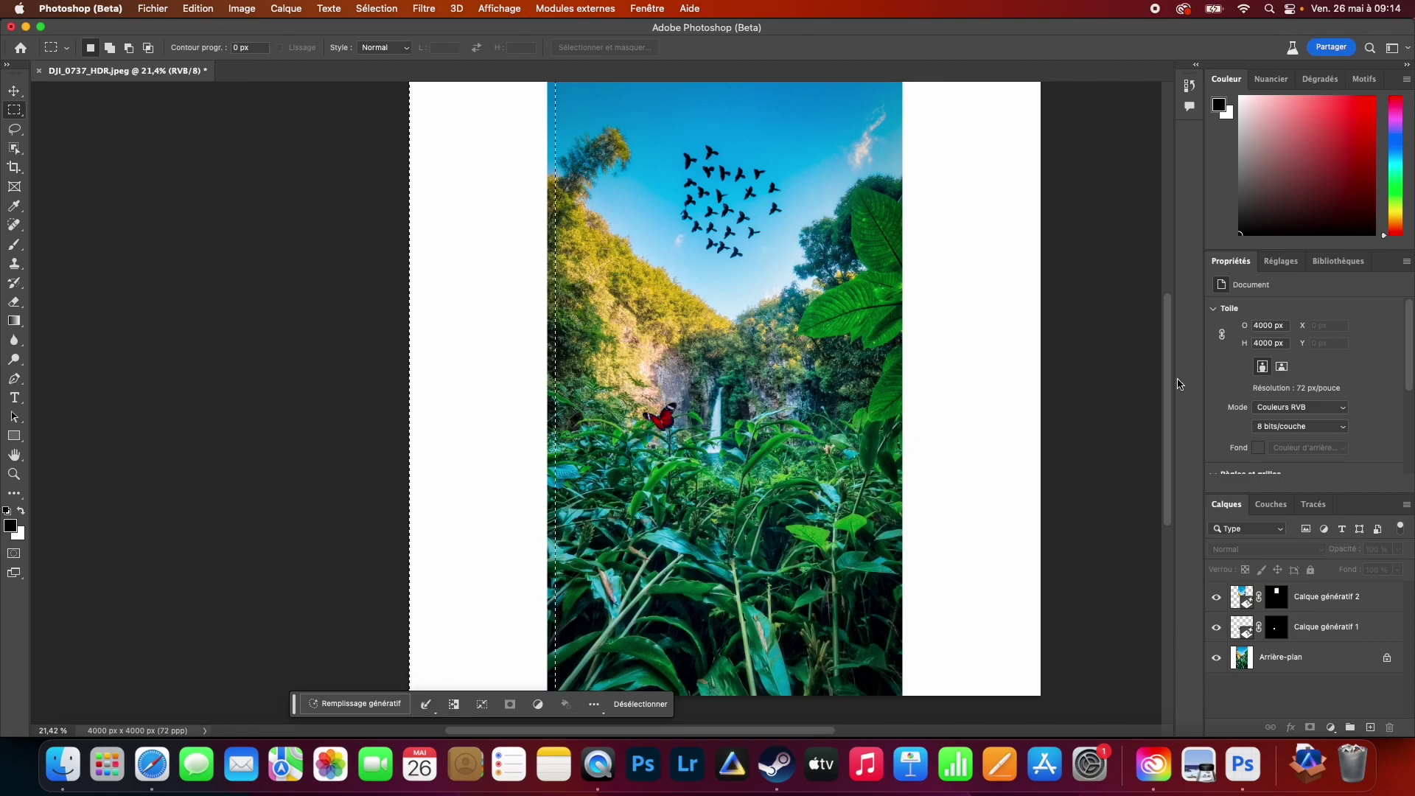
drag(1175, 383, 1171, 376)
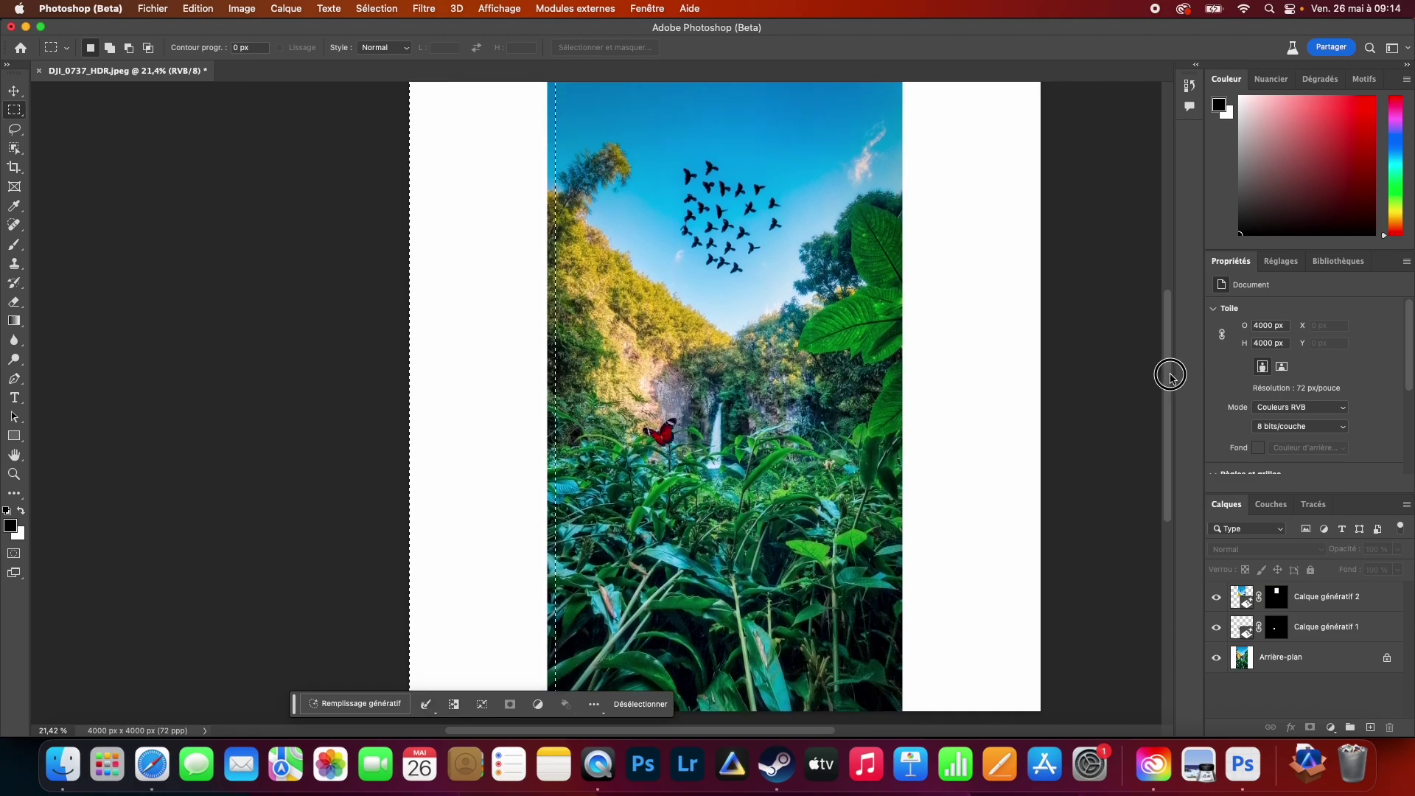
click(371, 712)
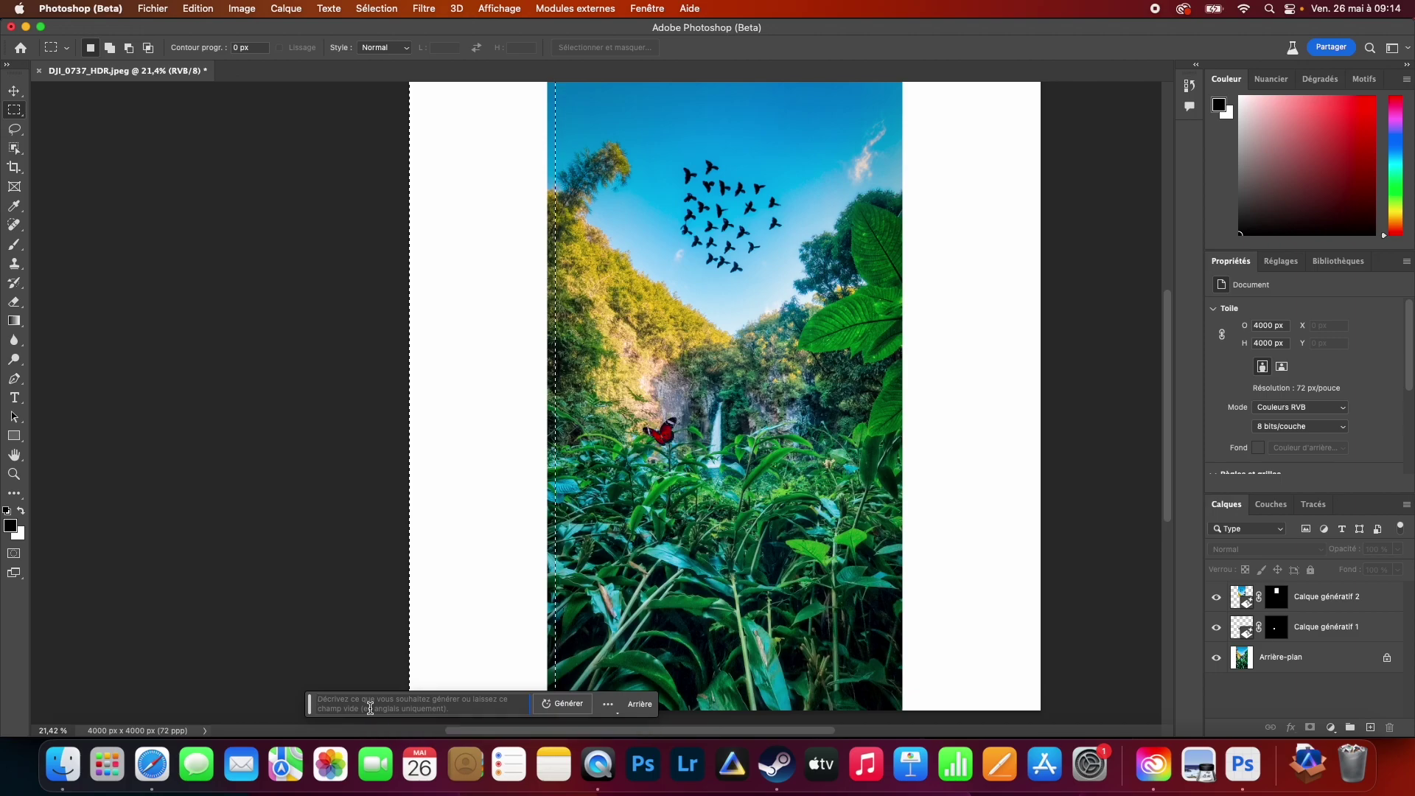
click(549, 708)
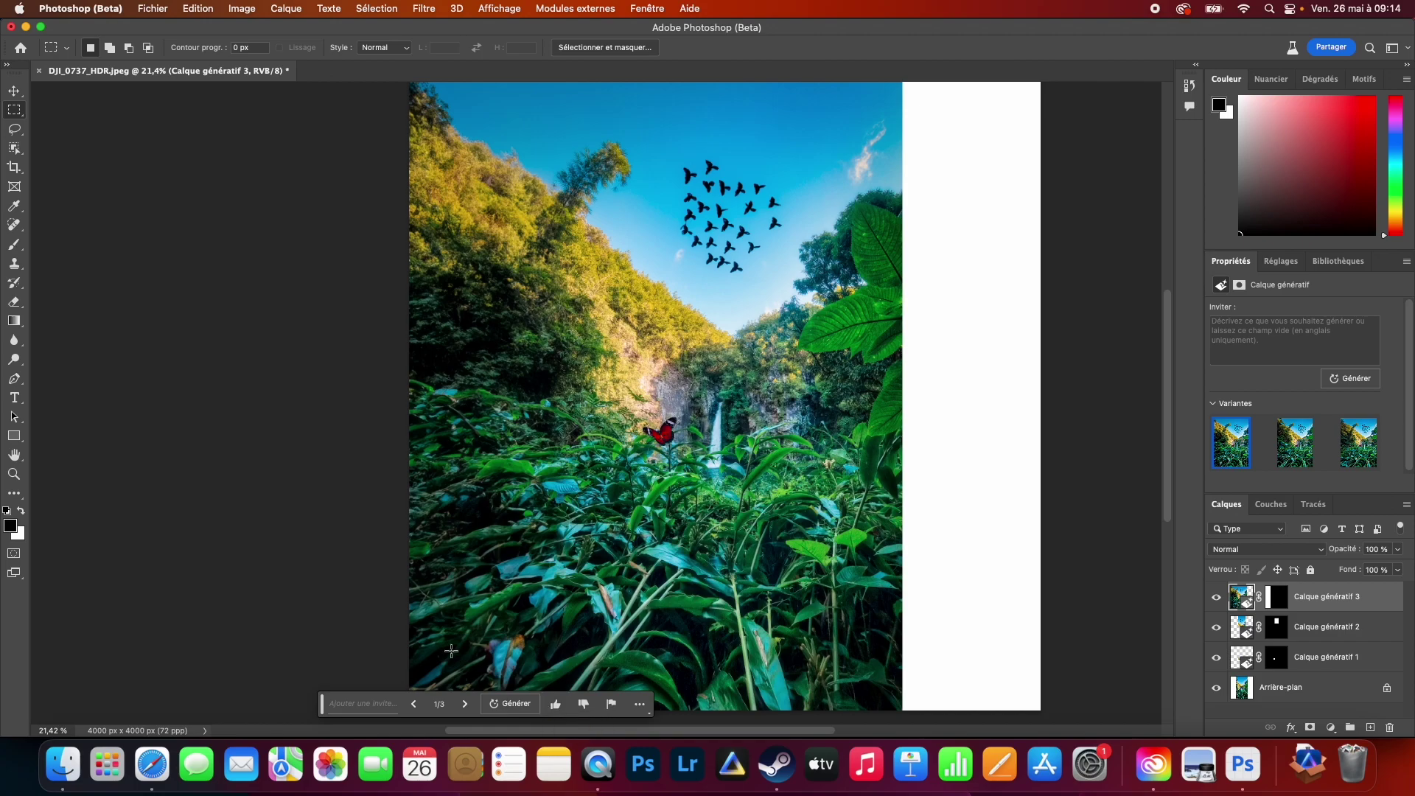
Step: Compare the variations generated for the left extension and keep the second one
click(466, 704)
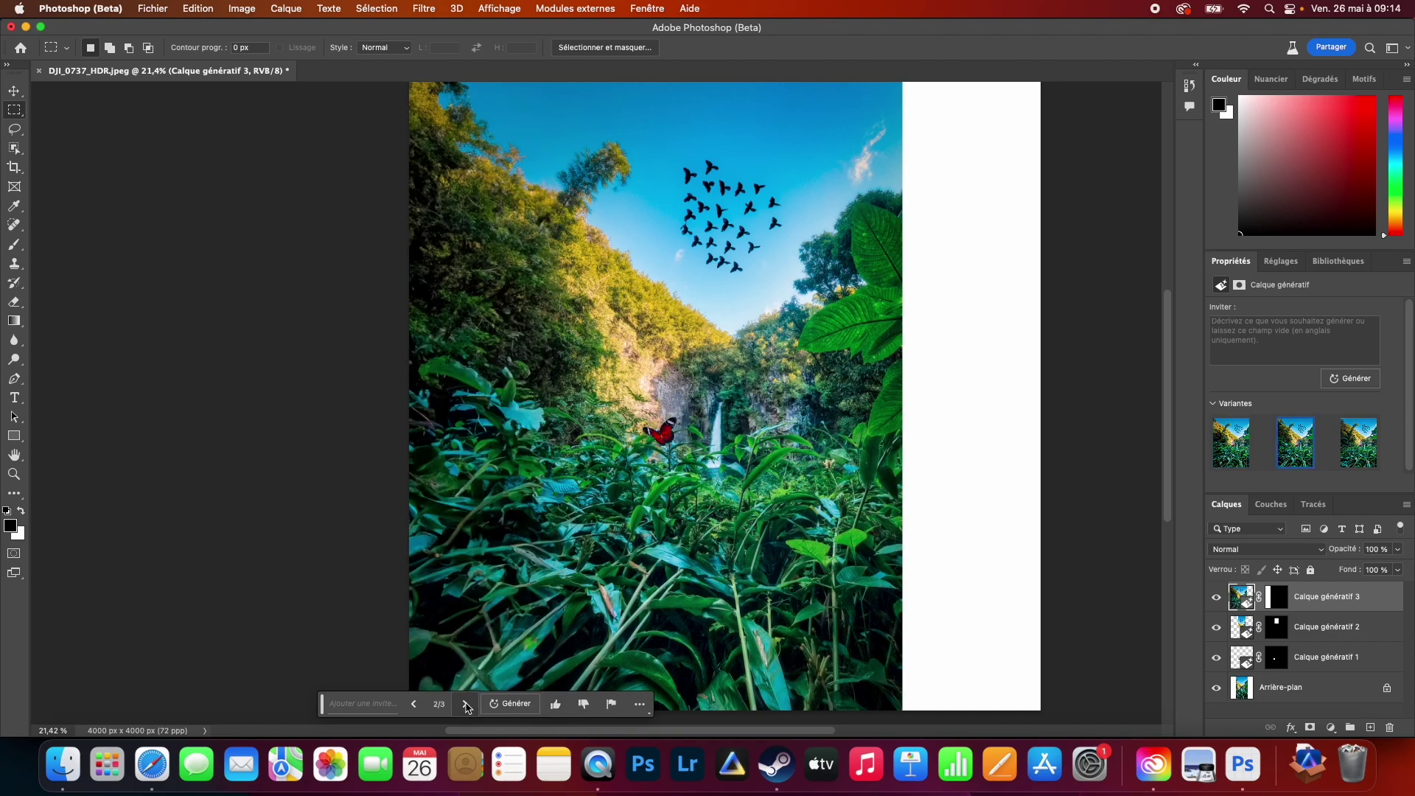
click(466, 705)
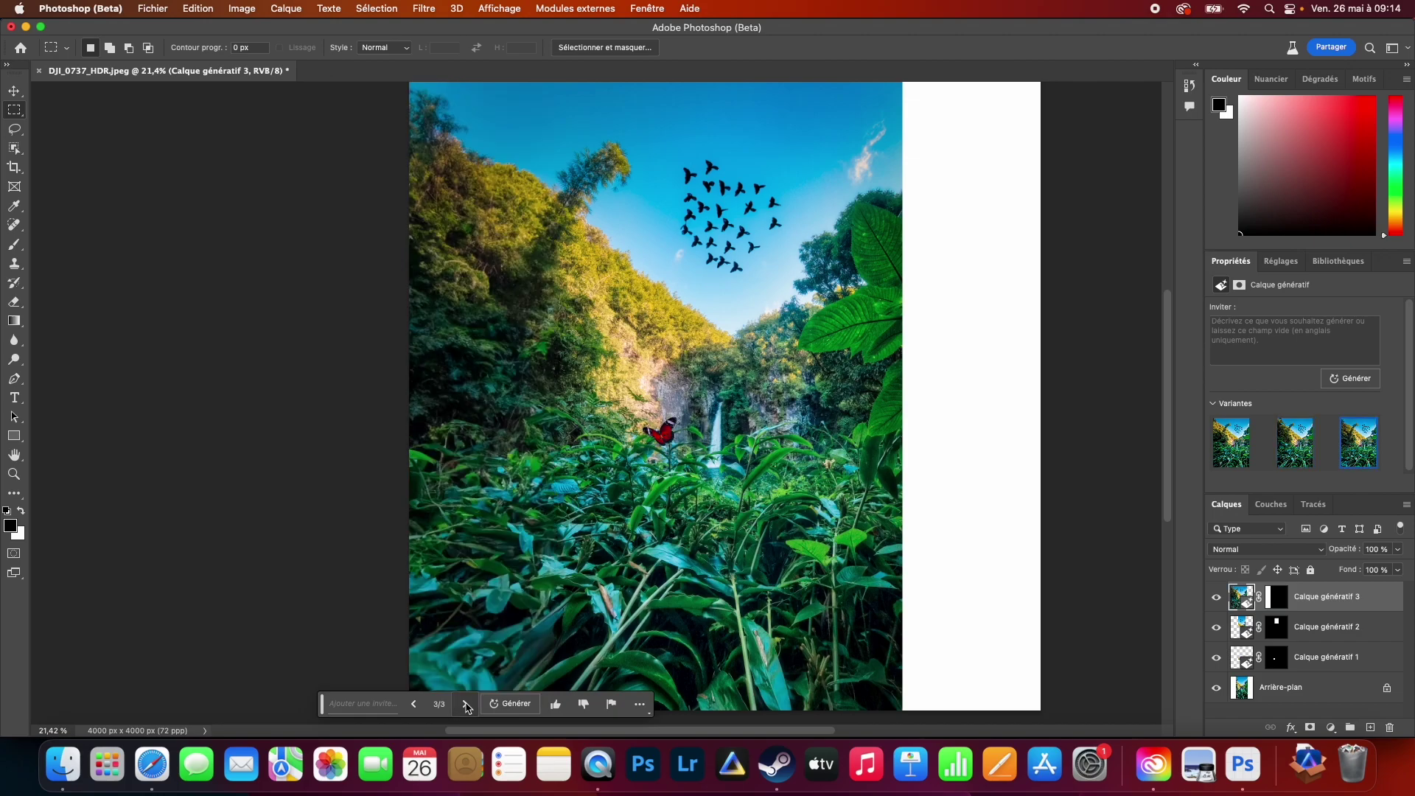
click(417, 707)
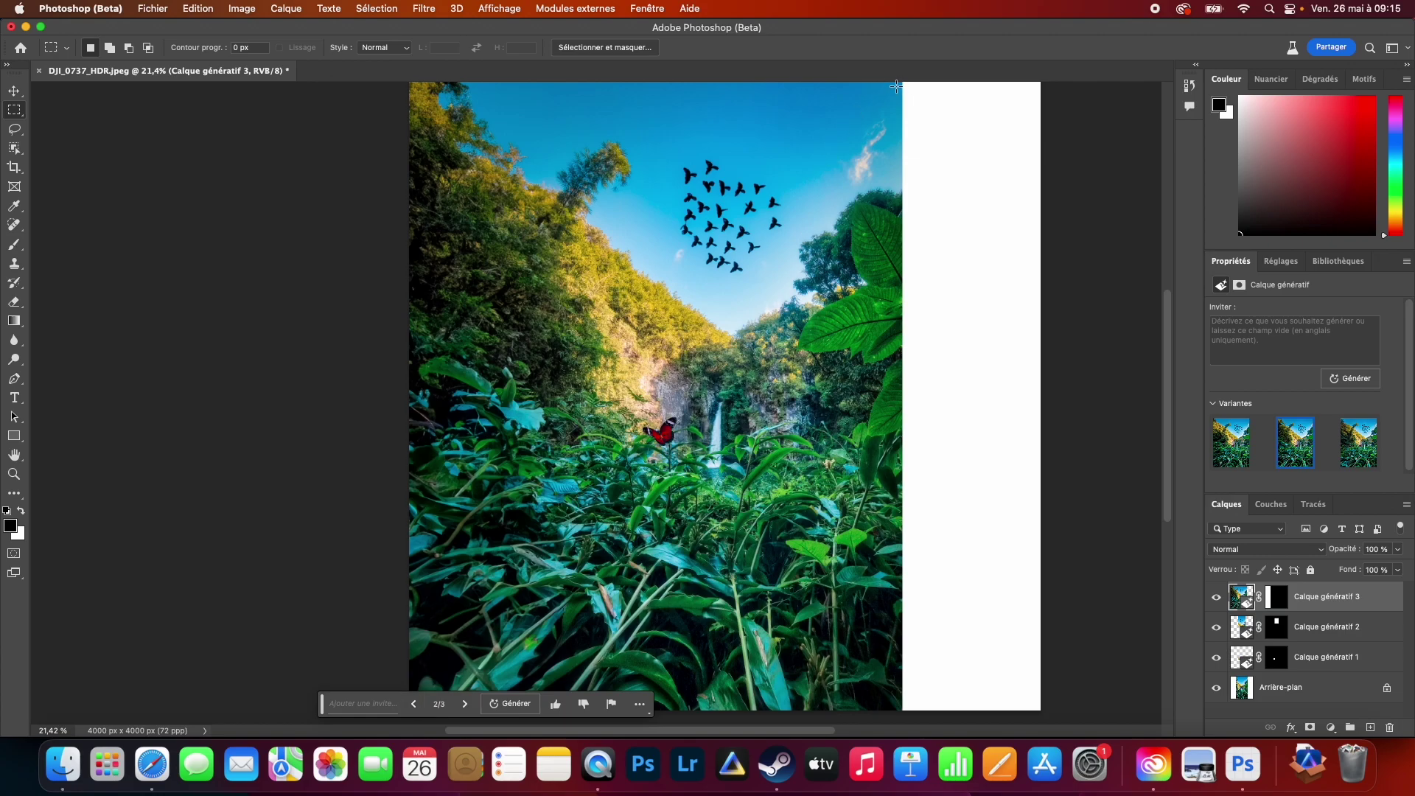
Step: Select the blank strip right of the photo, slightly overlapping the image edge, and run Generative Fill with an empty prompt
drag(897, 83, 1041, 711)
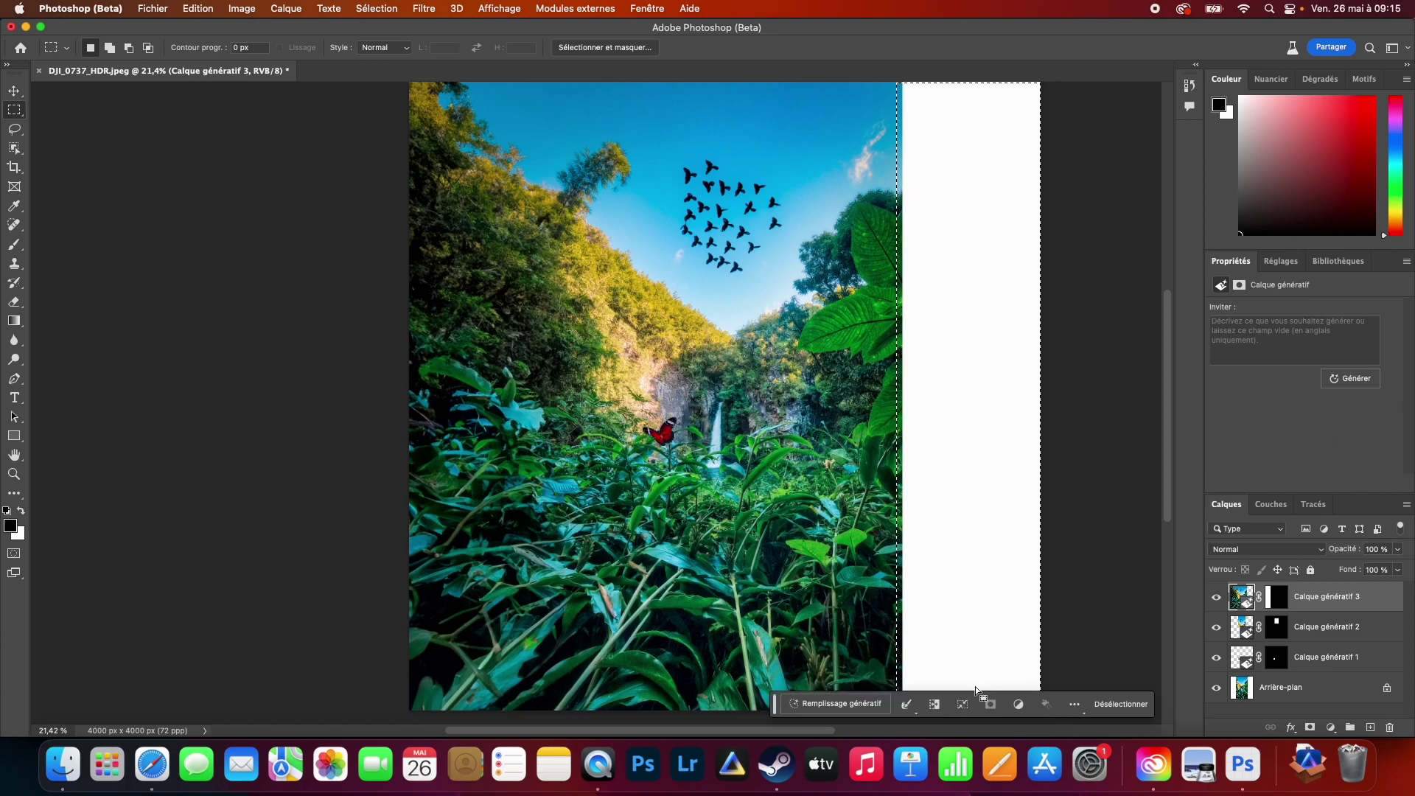
click(863, 704)
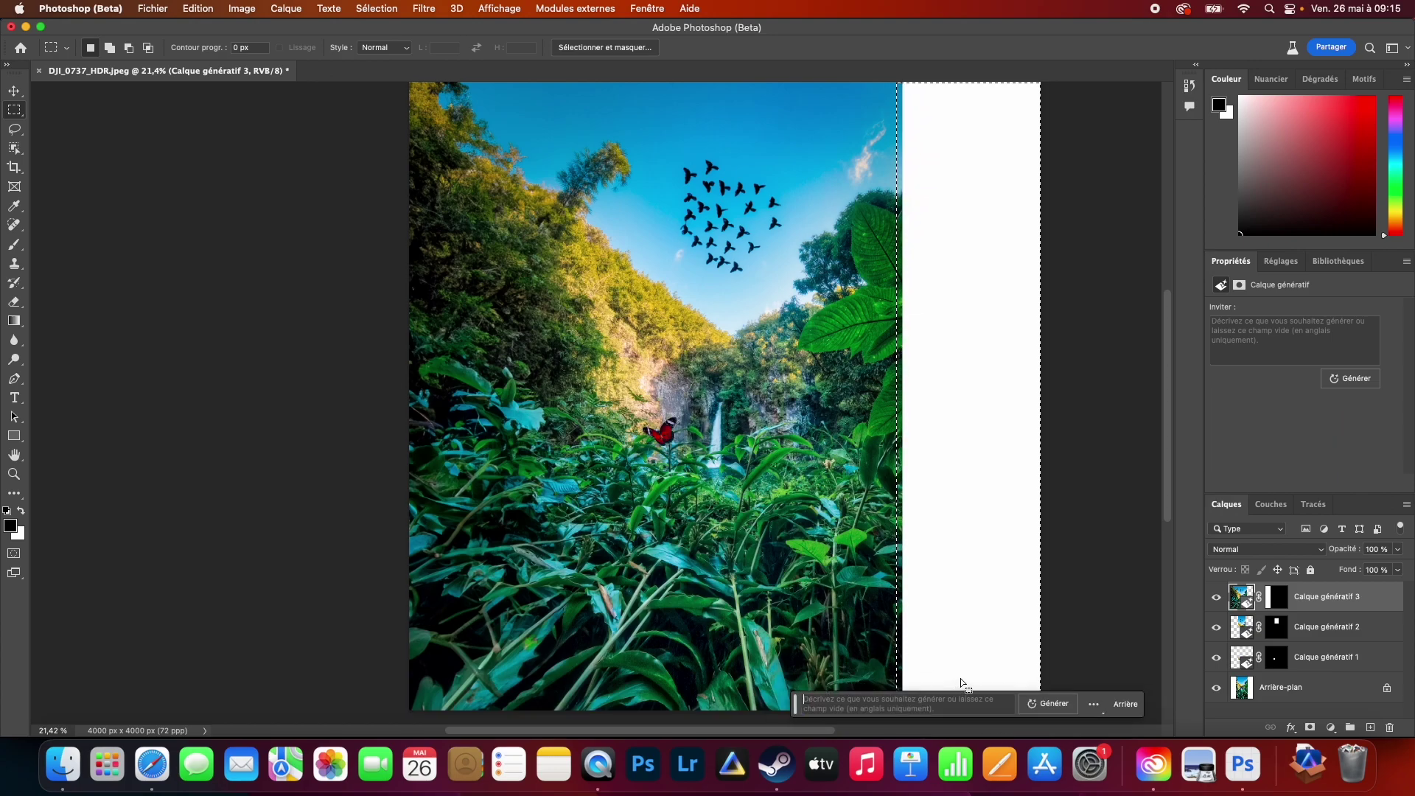
click(1060, 704)
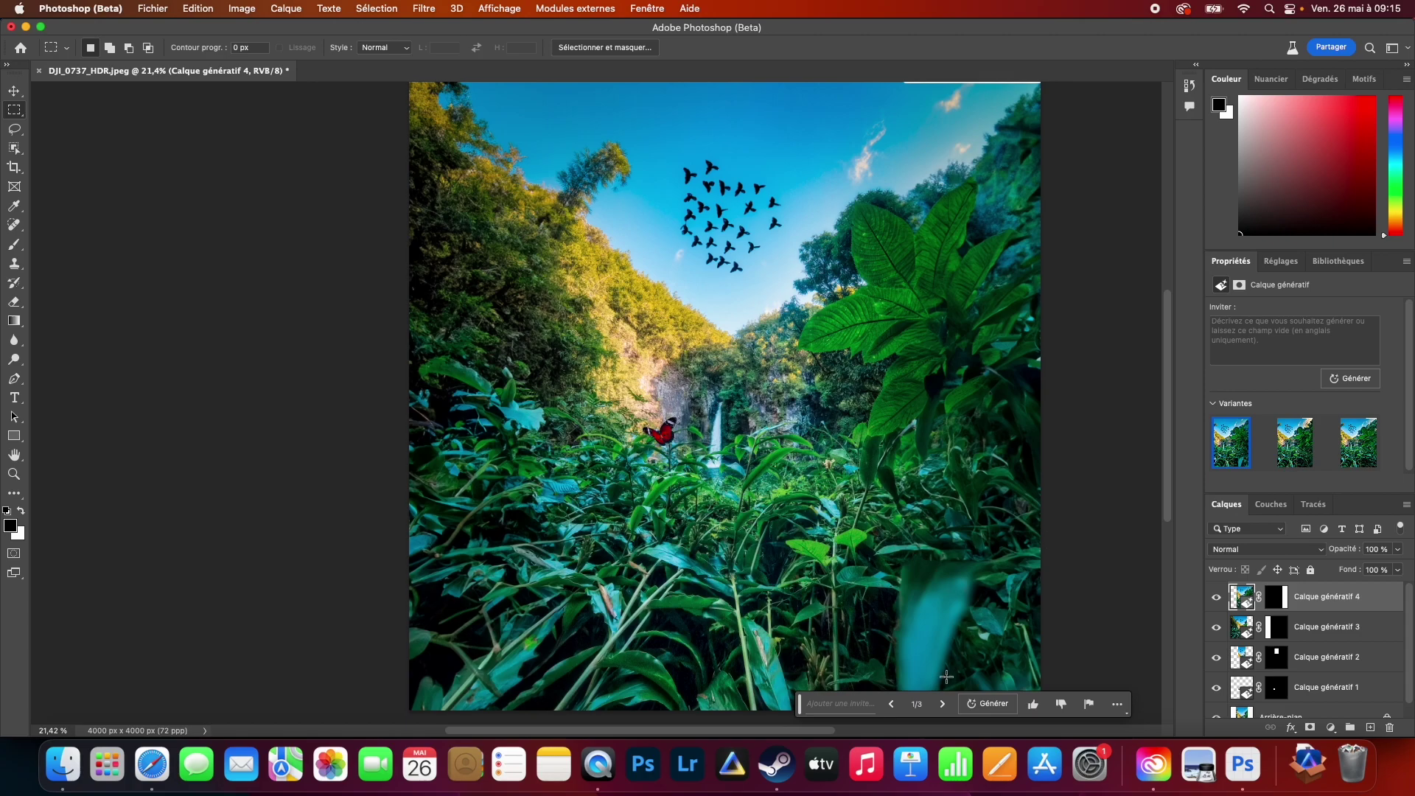
Step: Switch the right extension to its second variation and run Generative Fill with an empty prompt on the white gap along the photo's upper-right edge
click(943, 704)
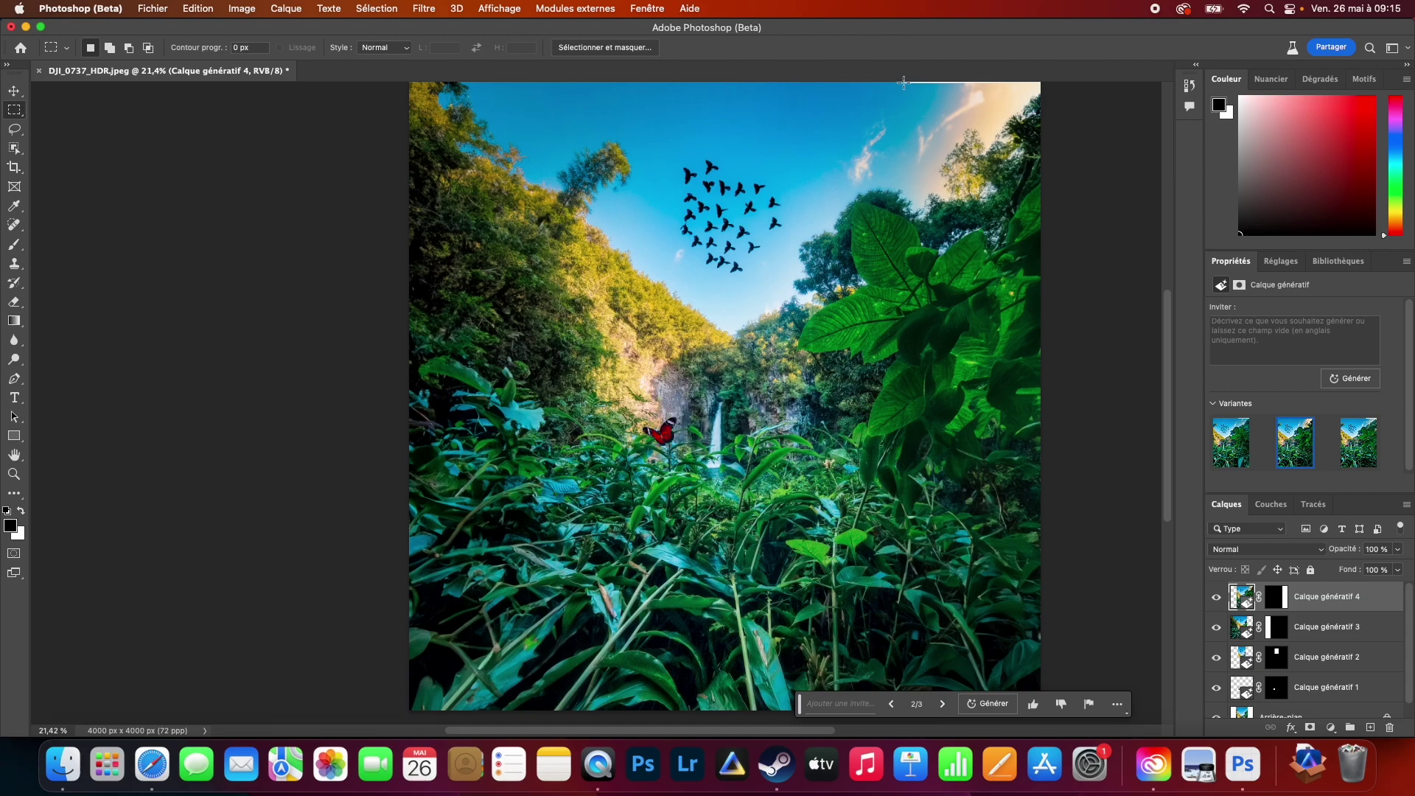
drag(892, 116, 1072, 136)
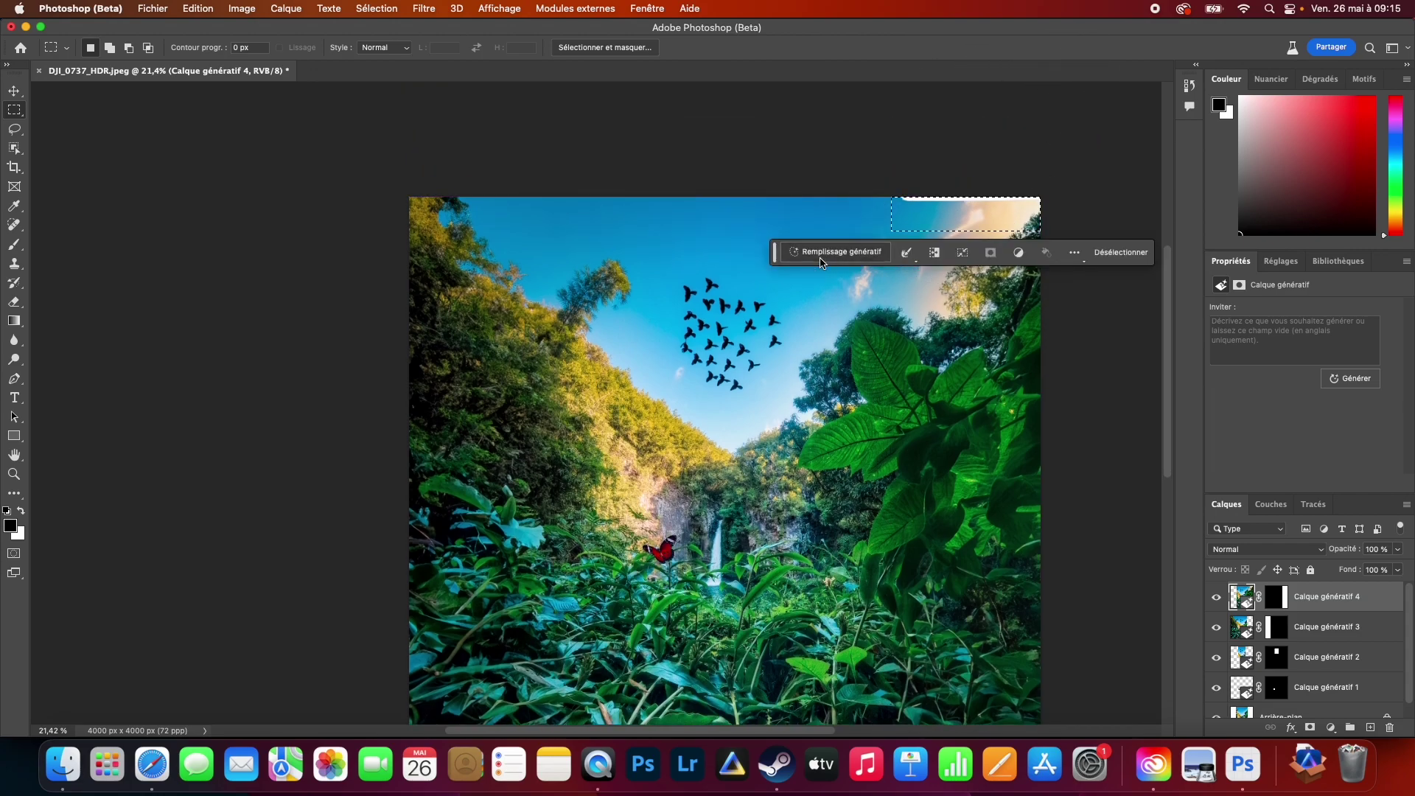
click(870, 253)
click(1047, 251)
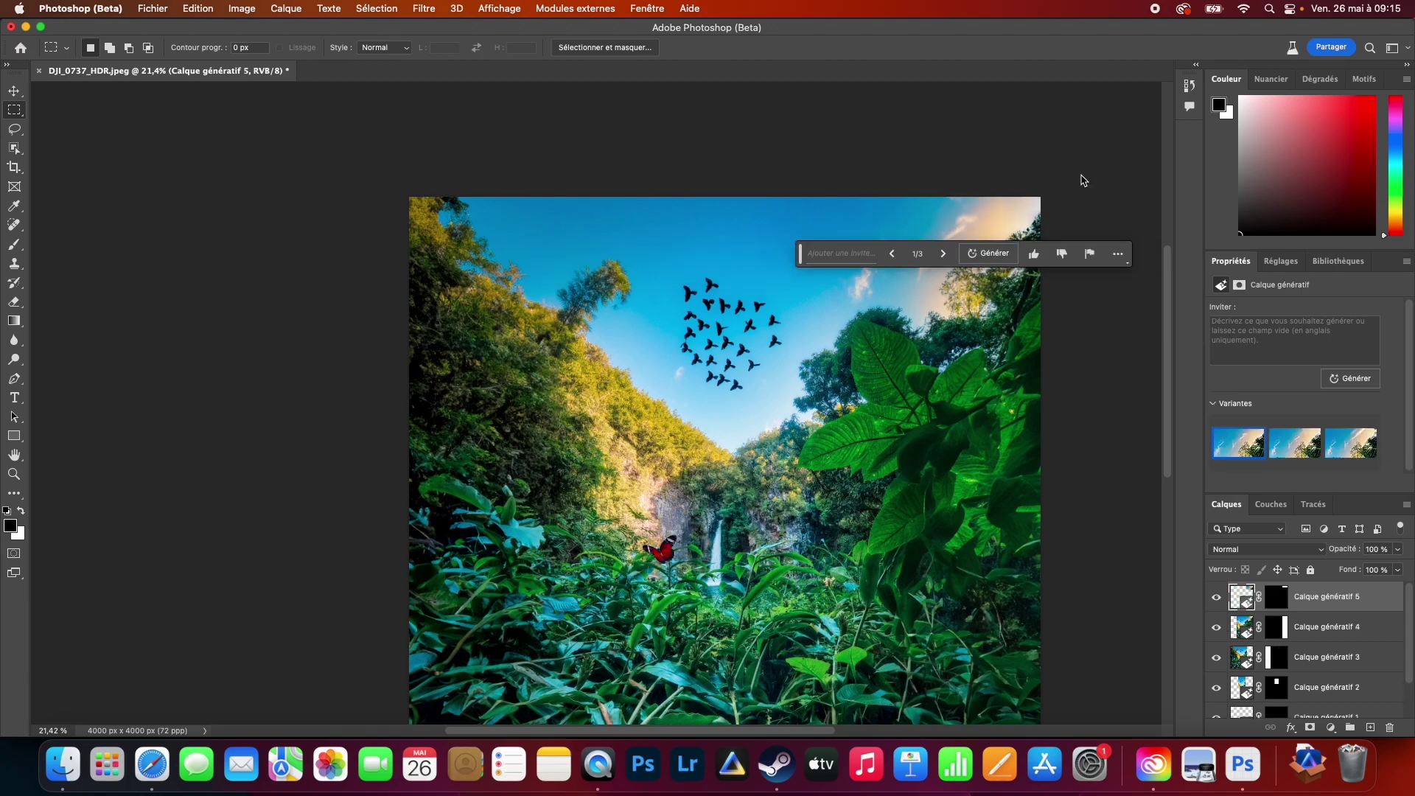
Step: Compare the variations generated for the upper-right sky patch and keep the first one
click(942, 255)
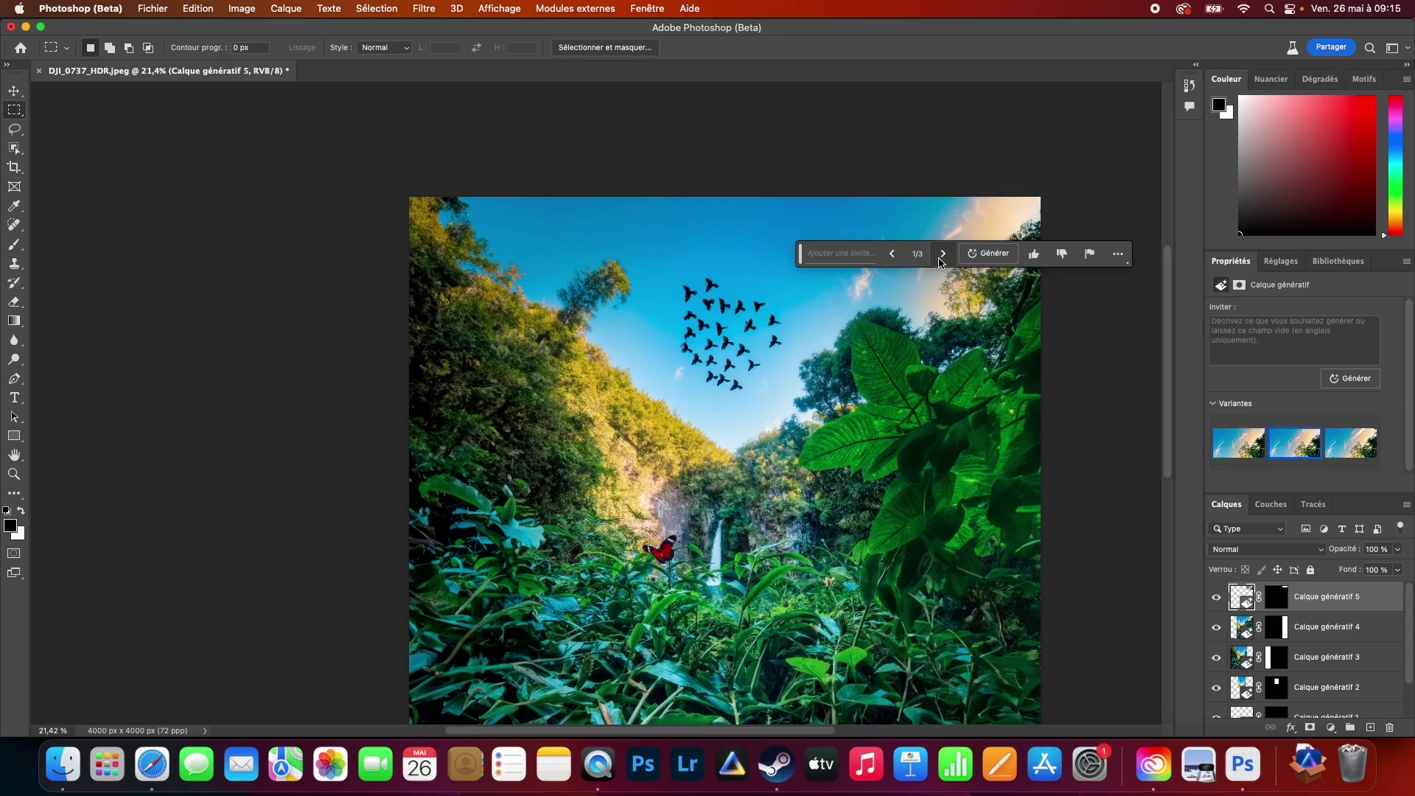
click(893, 254)
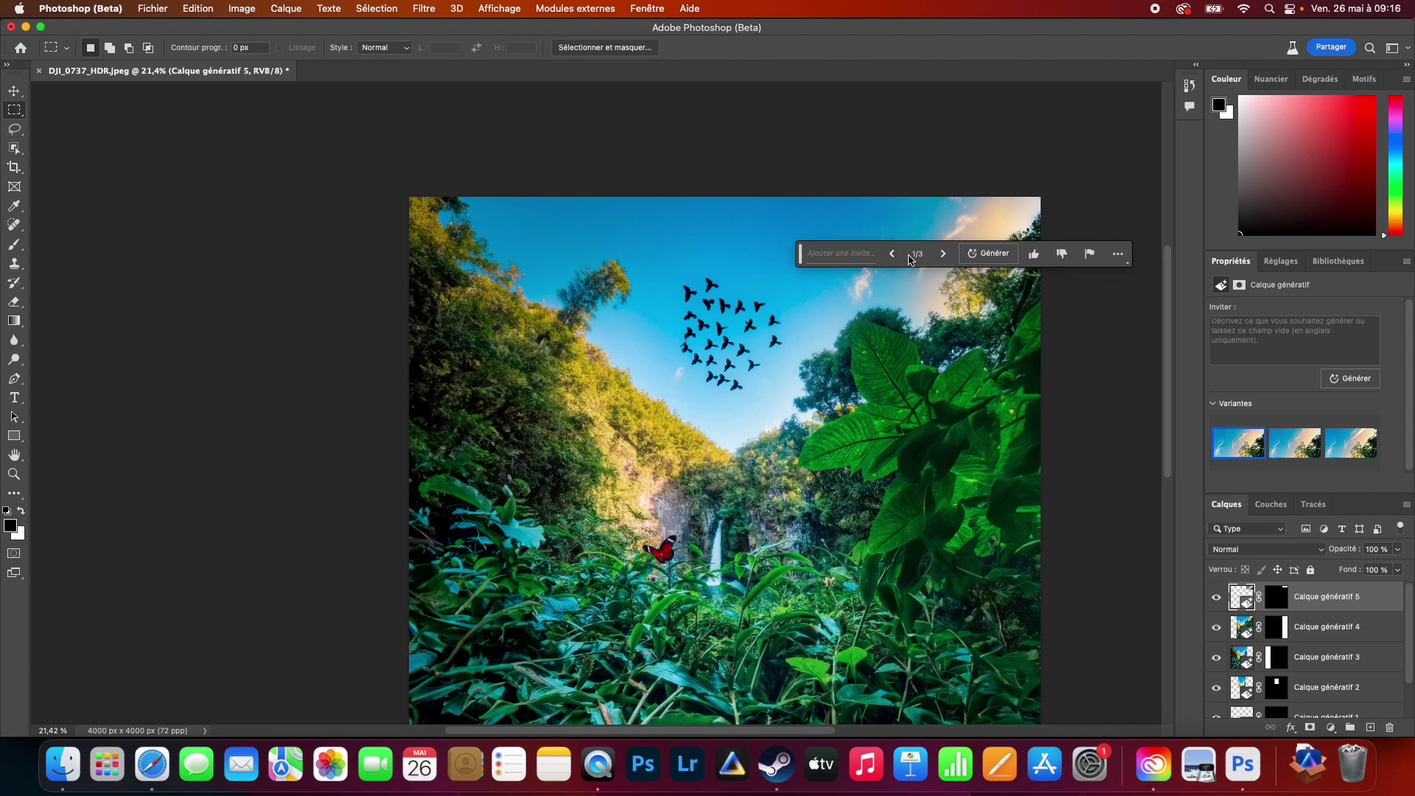
key(Return)
Step: Select a small area at the upper-left tip of the large green leaf and run Generative Fill with the prompt "add butterfly"
scroll(825, 424, down, 5)
scroll(825, 424, up, 2)
scroll(825, 424, up, 3)
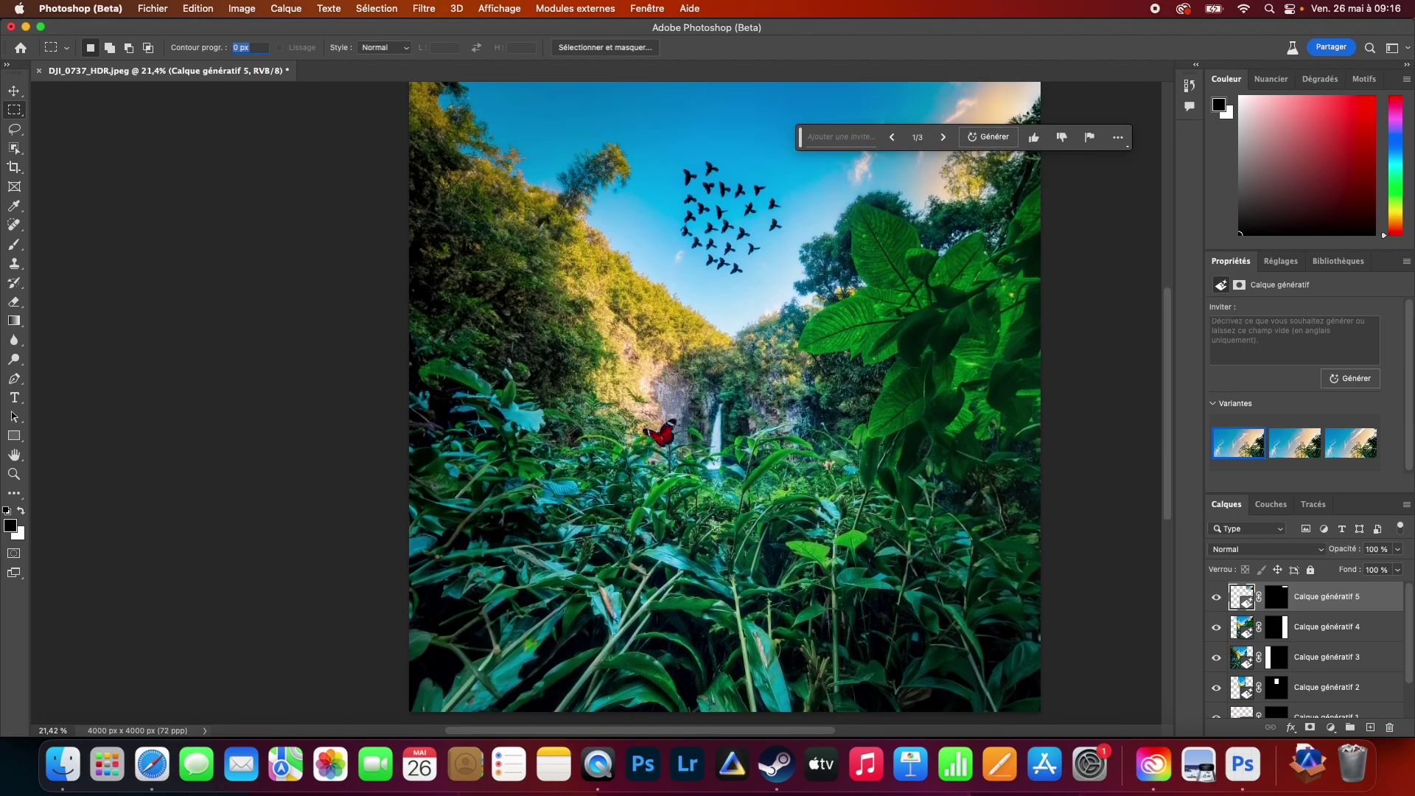
drag(706, 732, 719, 732)
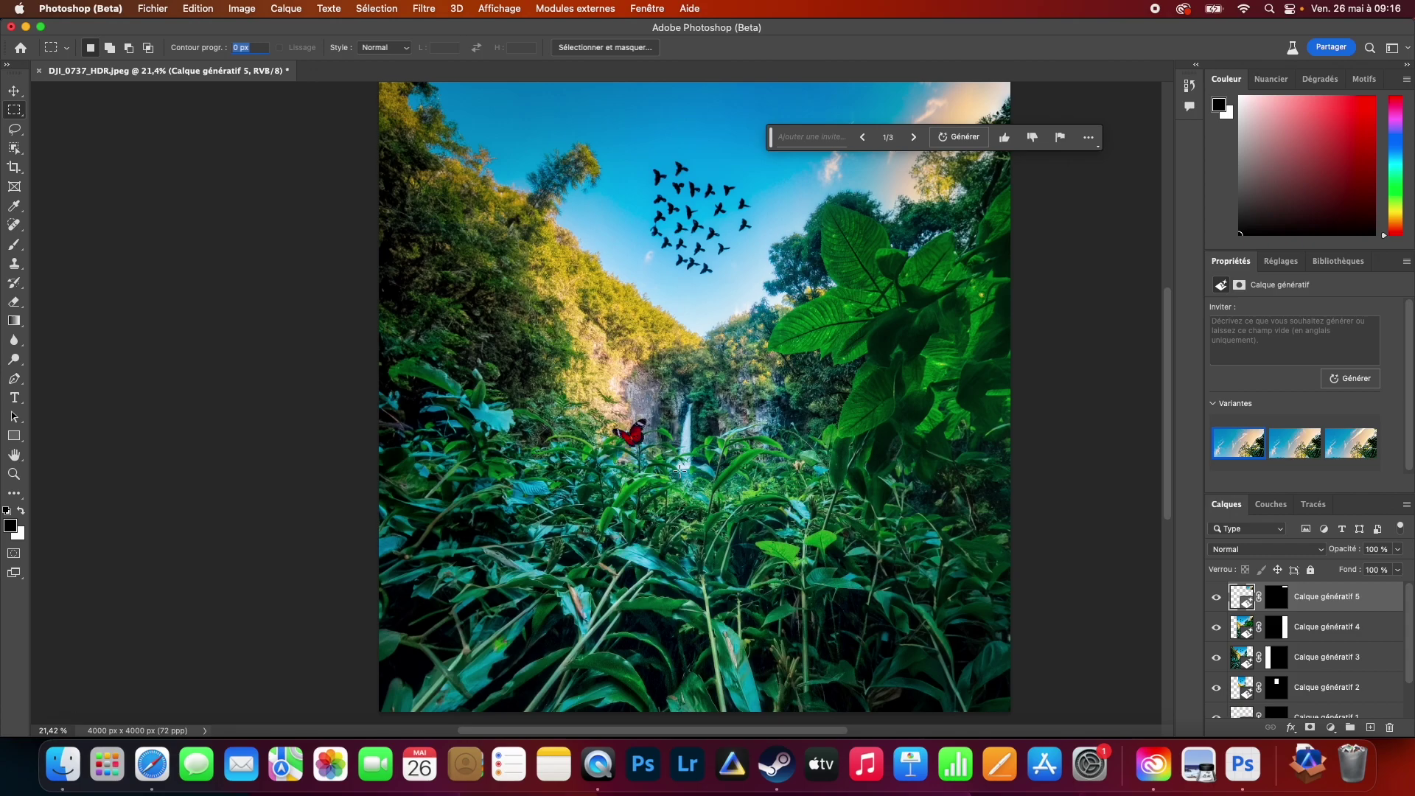
drag(781, 281, 831, 308)
click(680, 329)
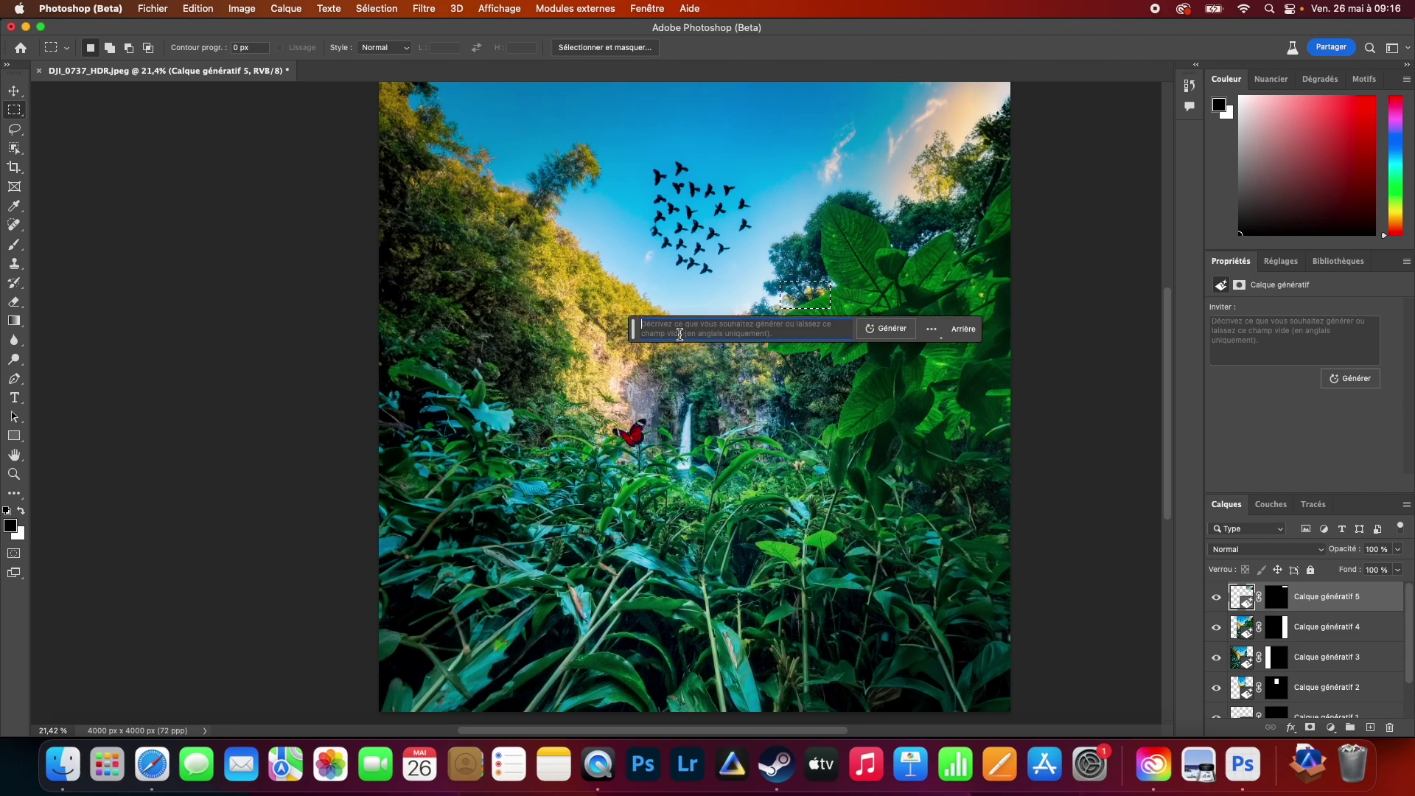
text(add )
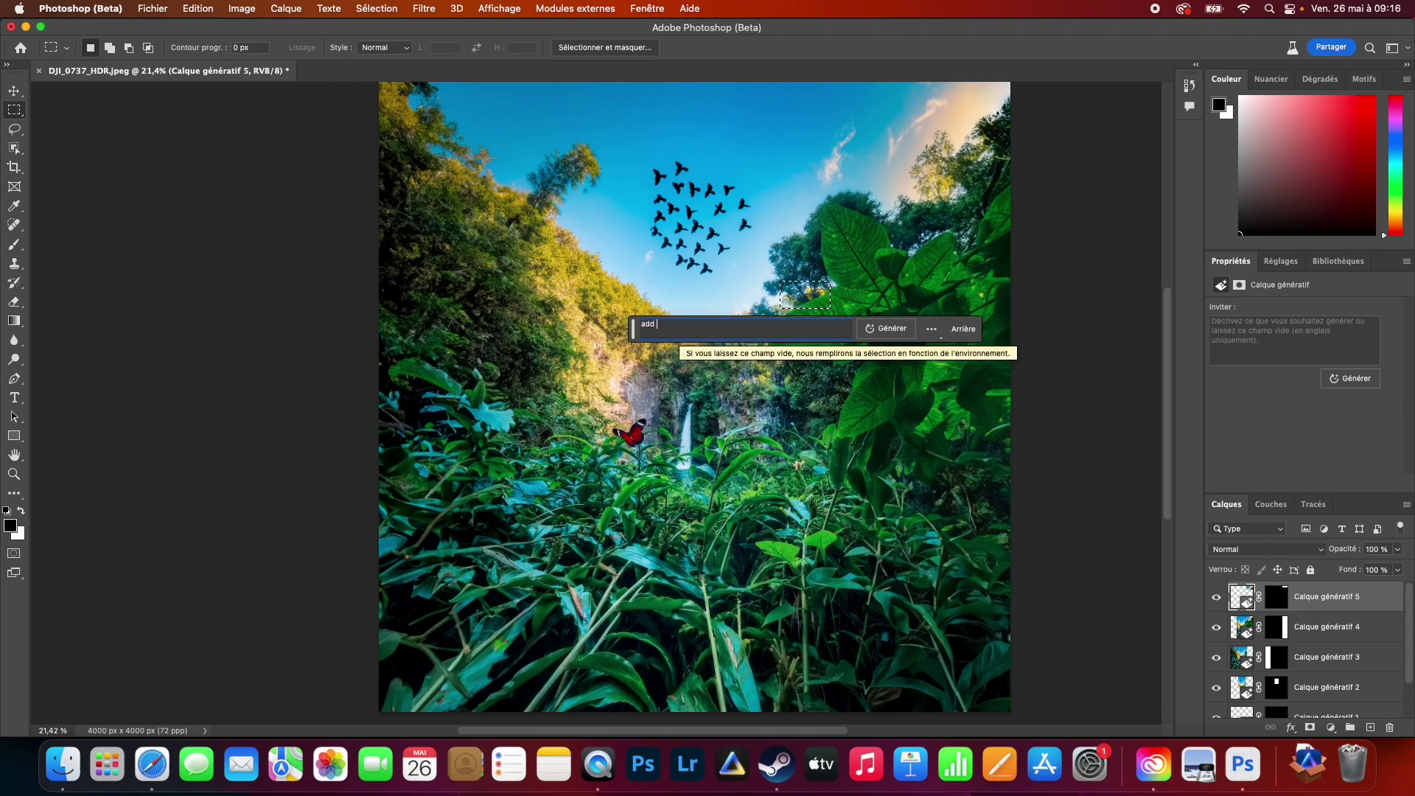
text(butter)
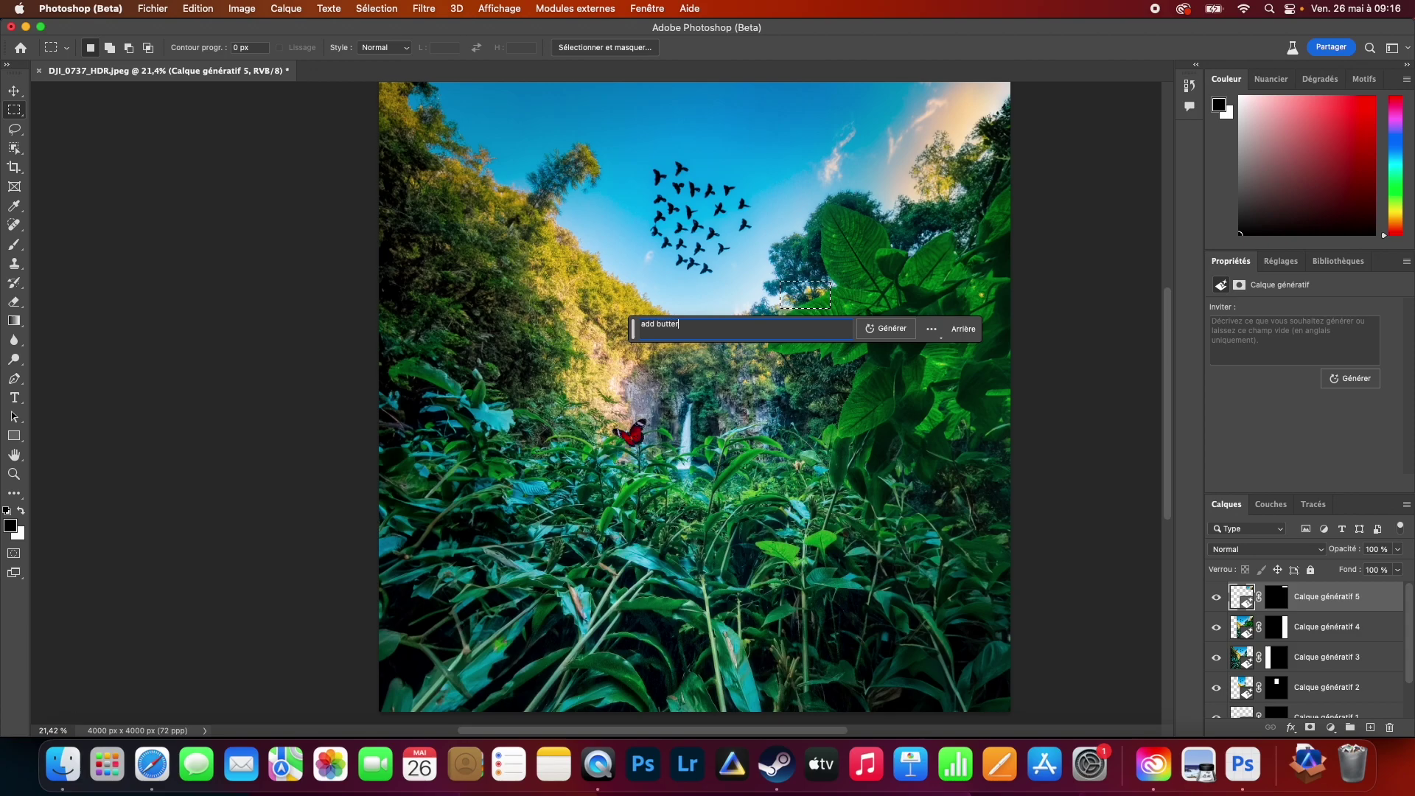
text(fly)
key(Return)
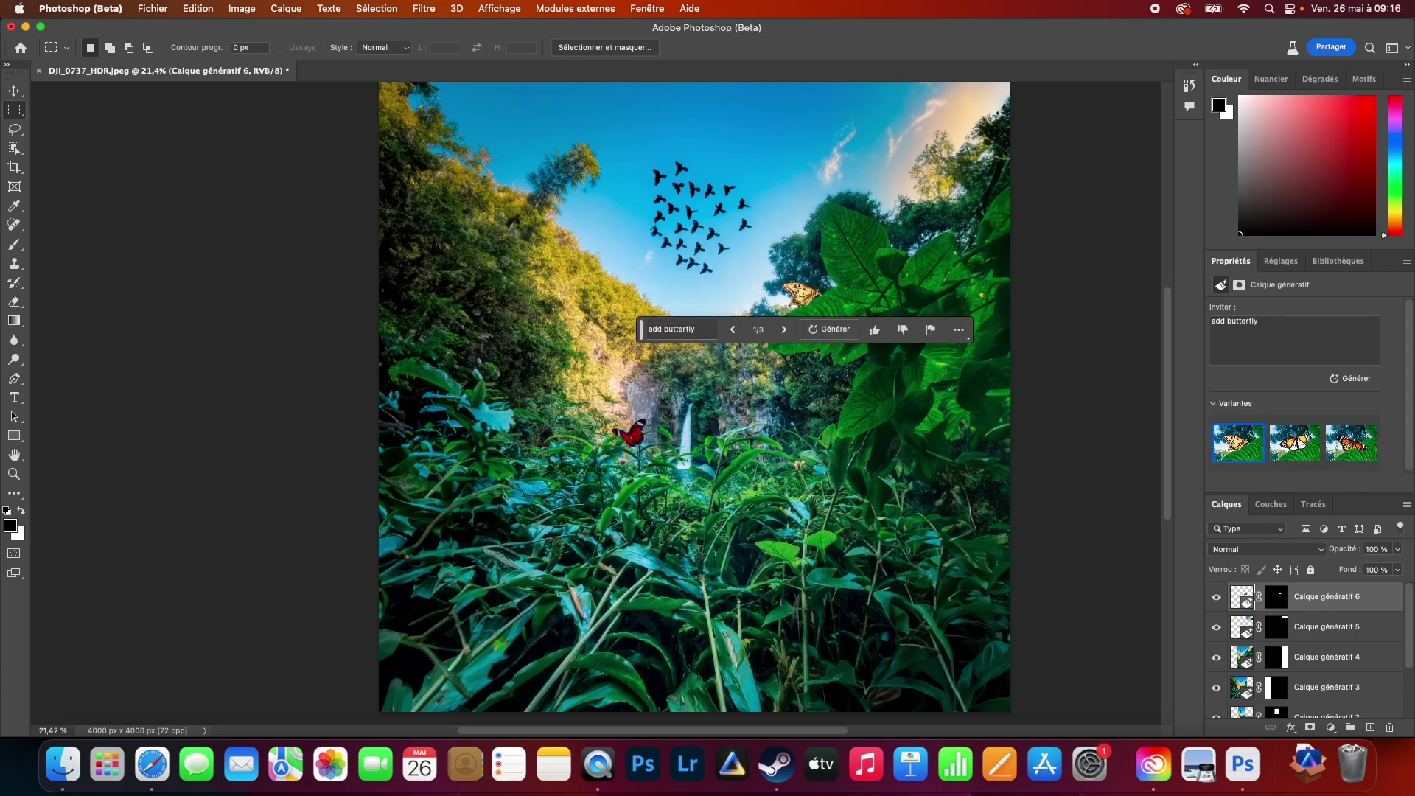
Step: Compare the variations of the butterfly beside the large leaf, keep the first one, and deselect its layer
click(786, 331)
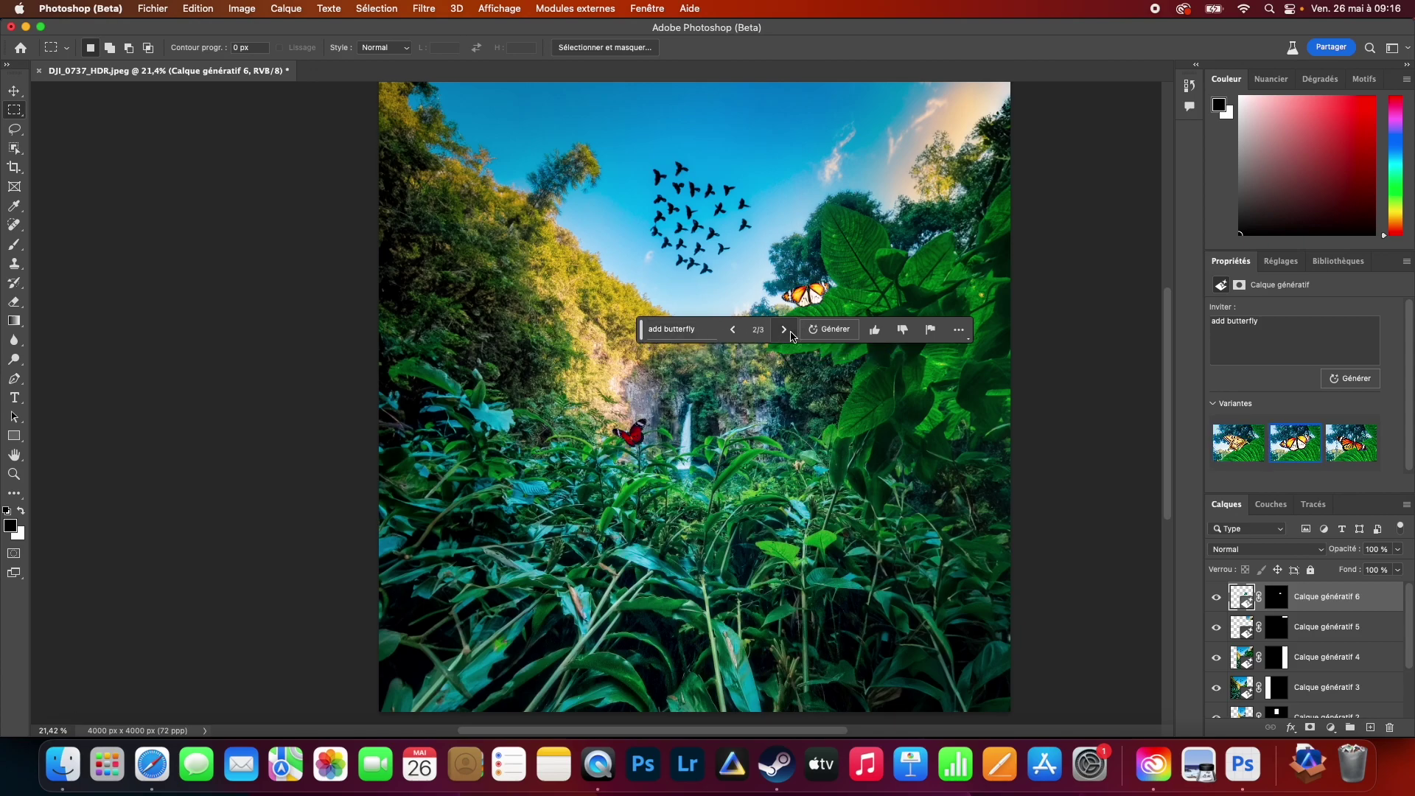
click(785, 331)
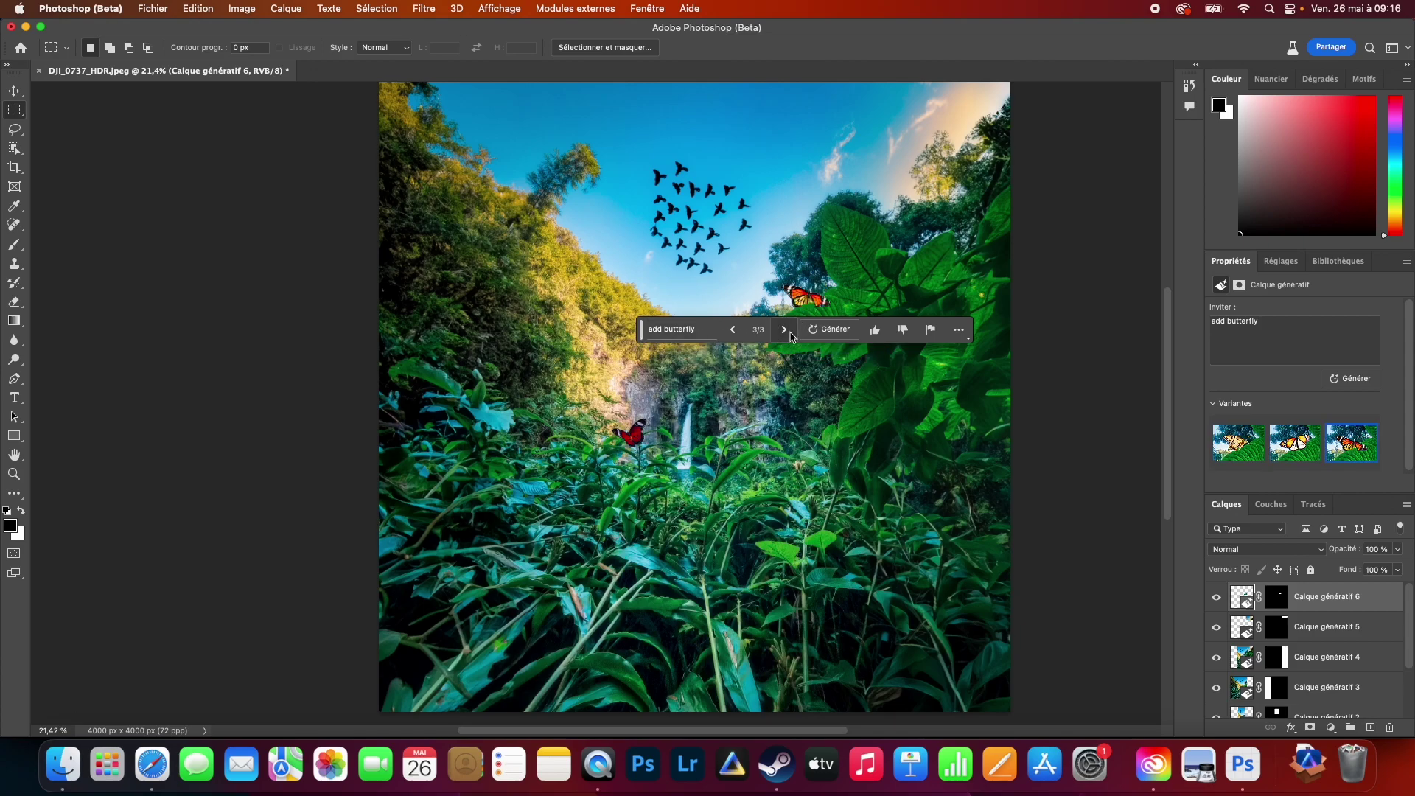
click(737, 334)
click(739, 334)
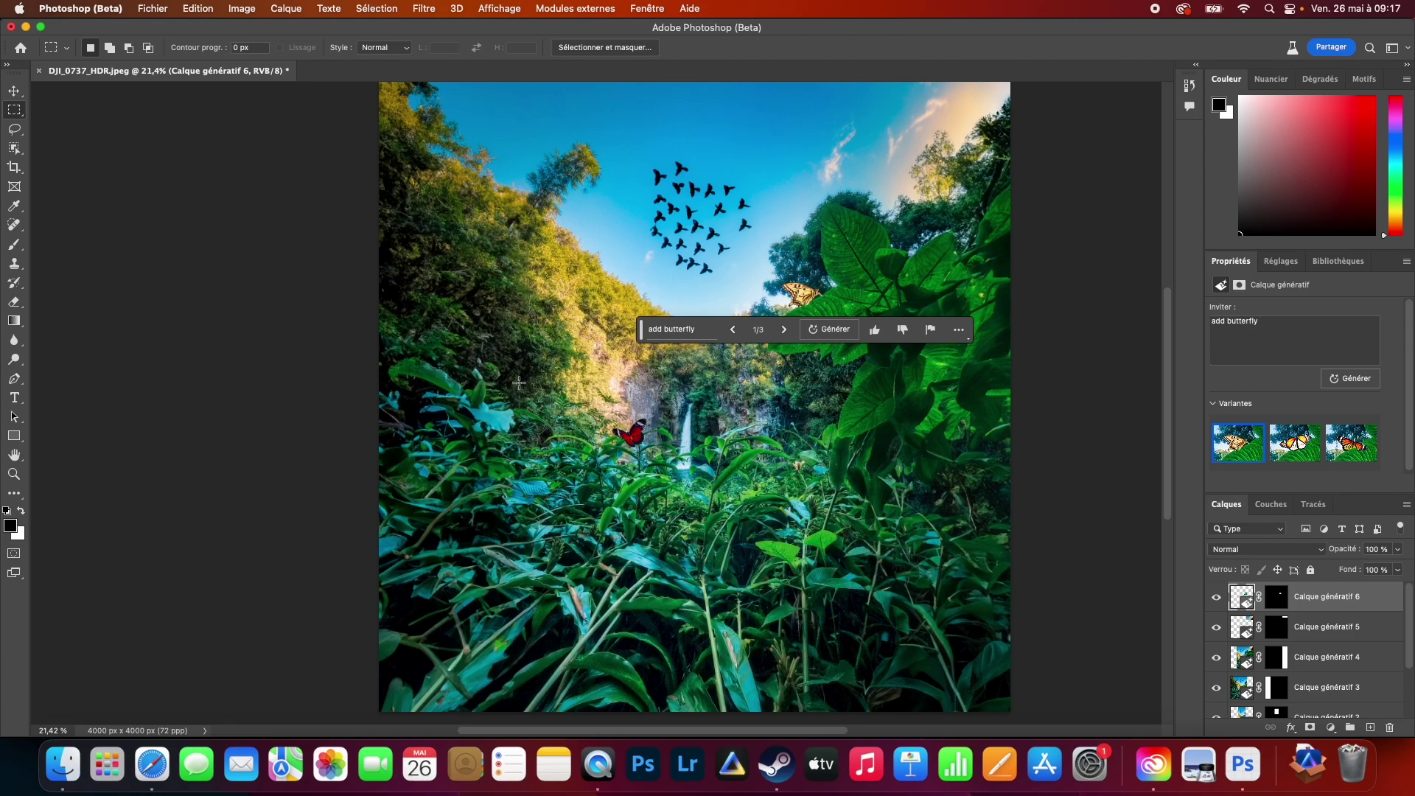
click(21, 90)
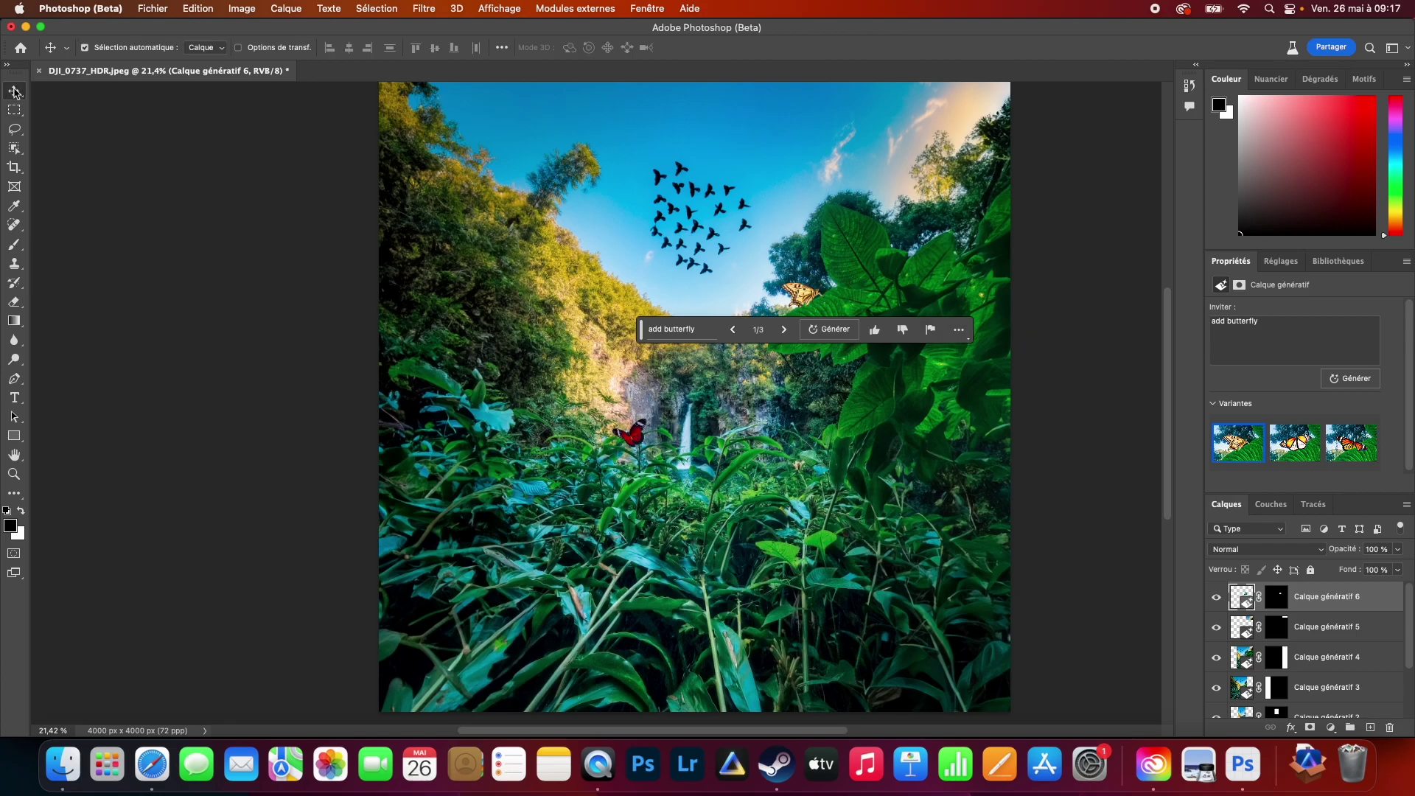
click(543, 271)
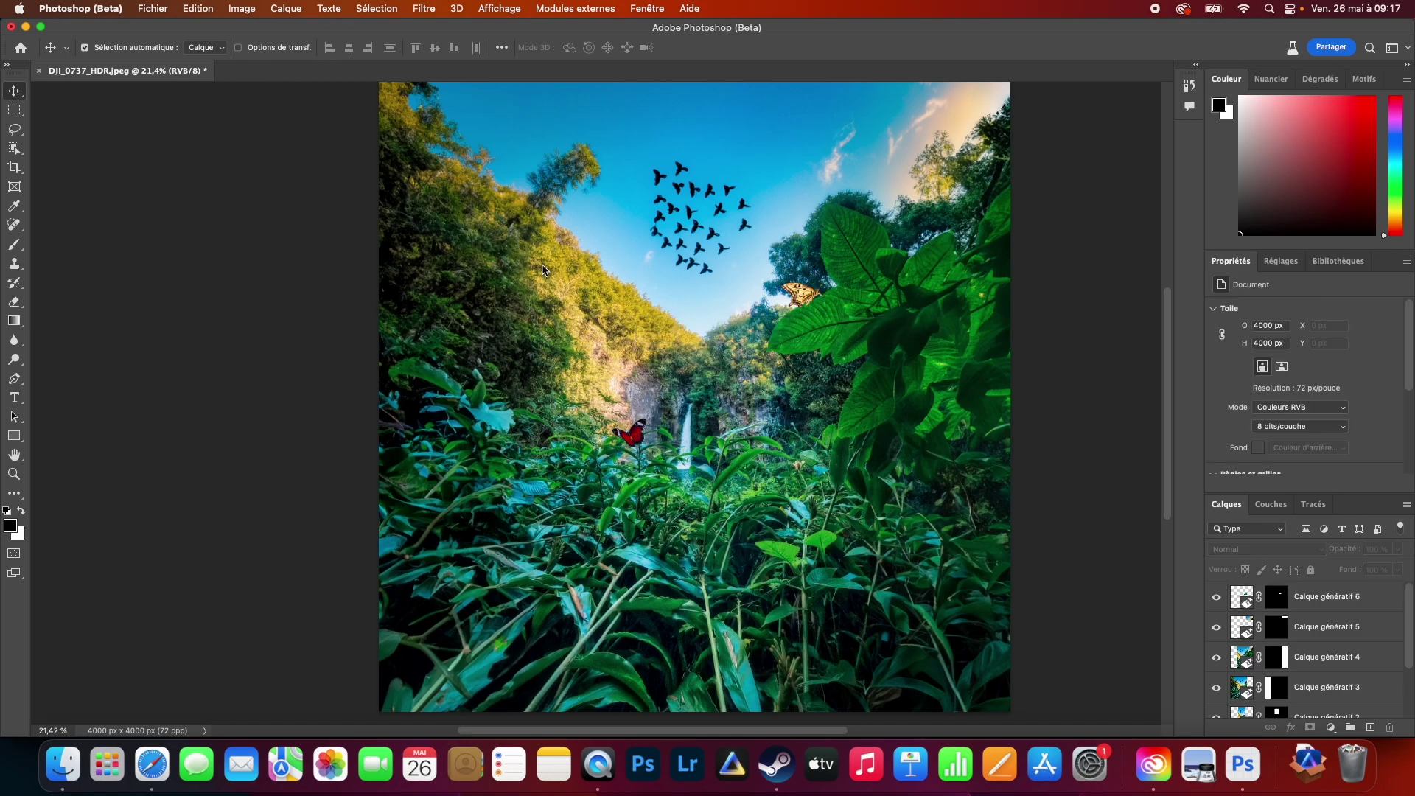